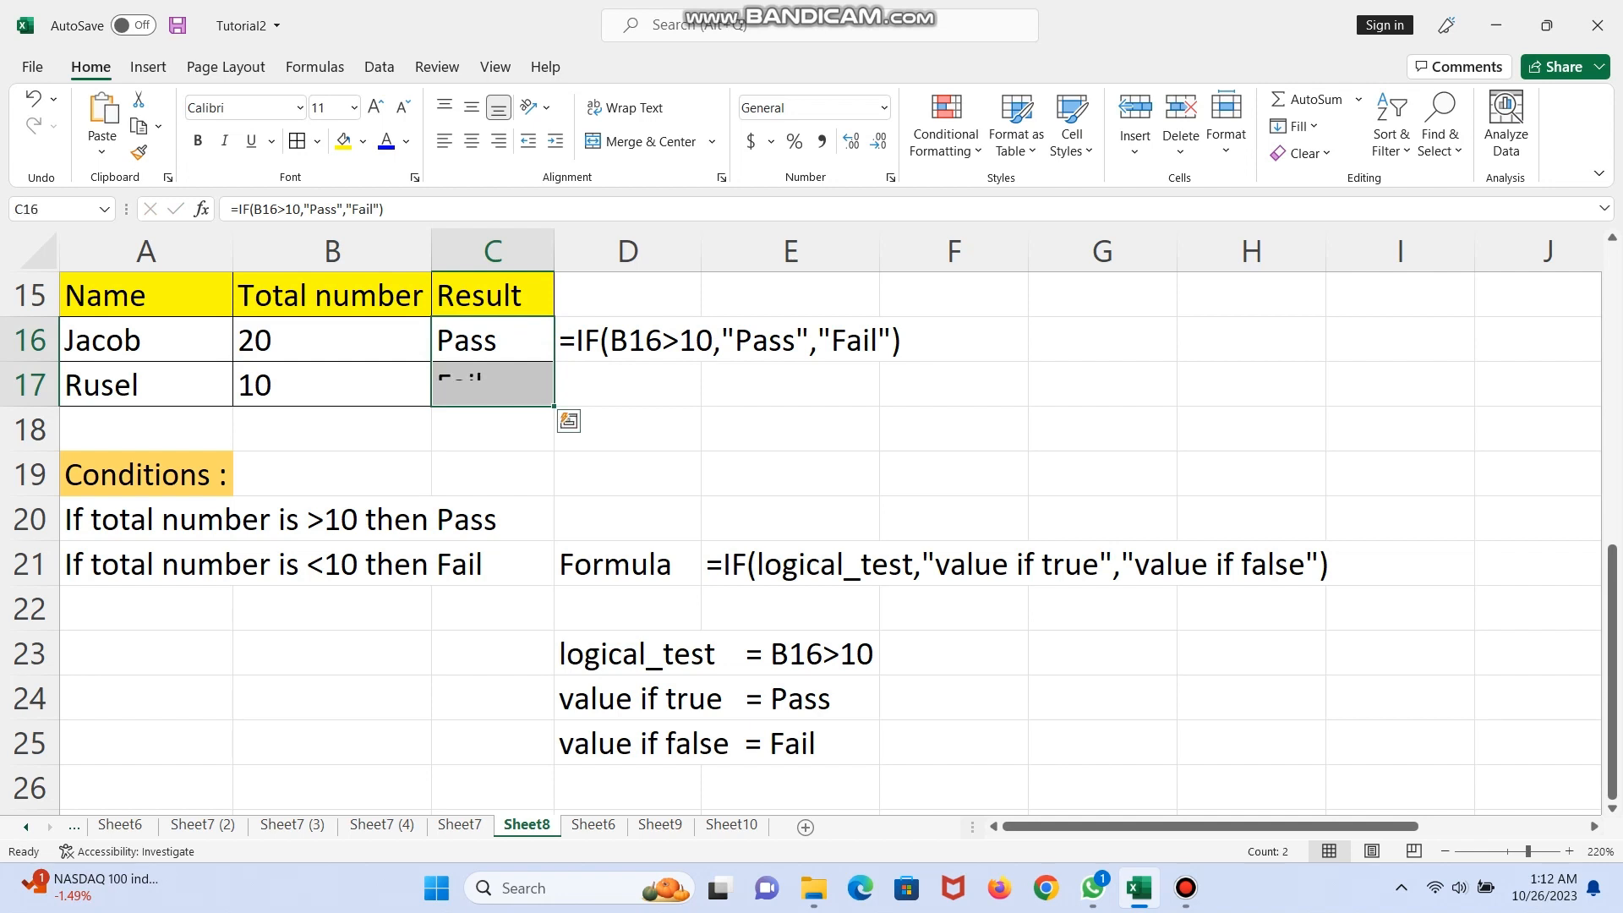
{"action": "key", "text": "Down"}
{"action": "key", "text": "Down"}
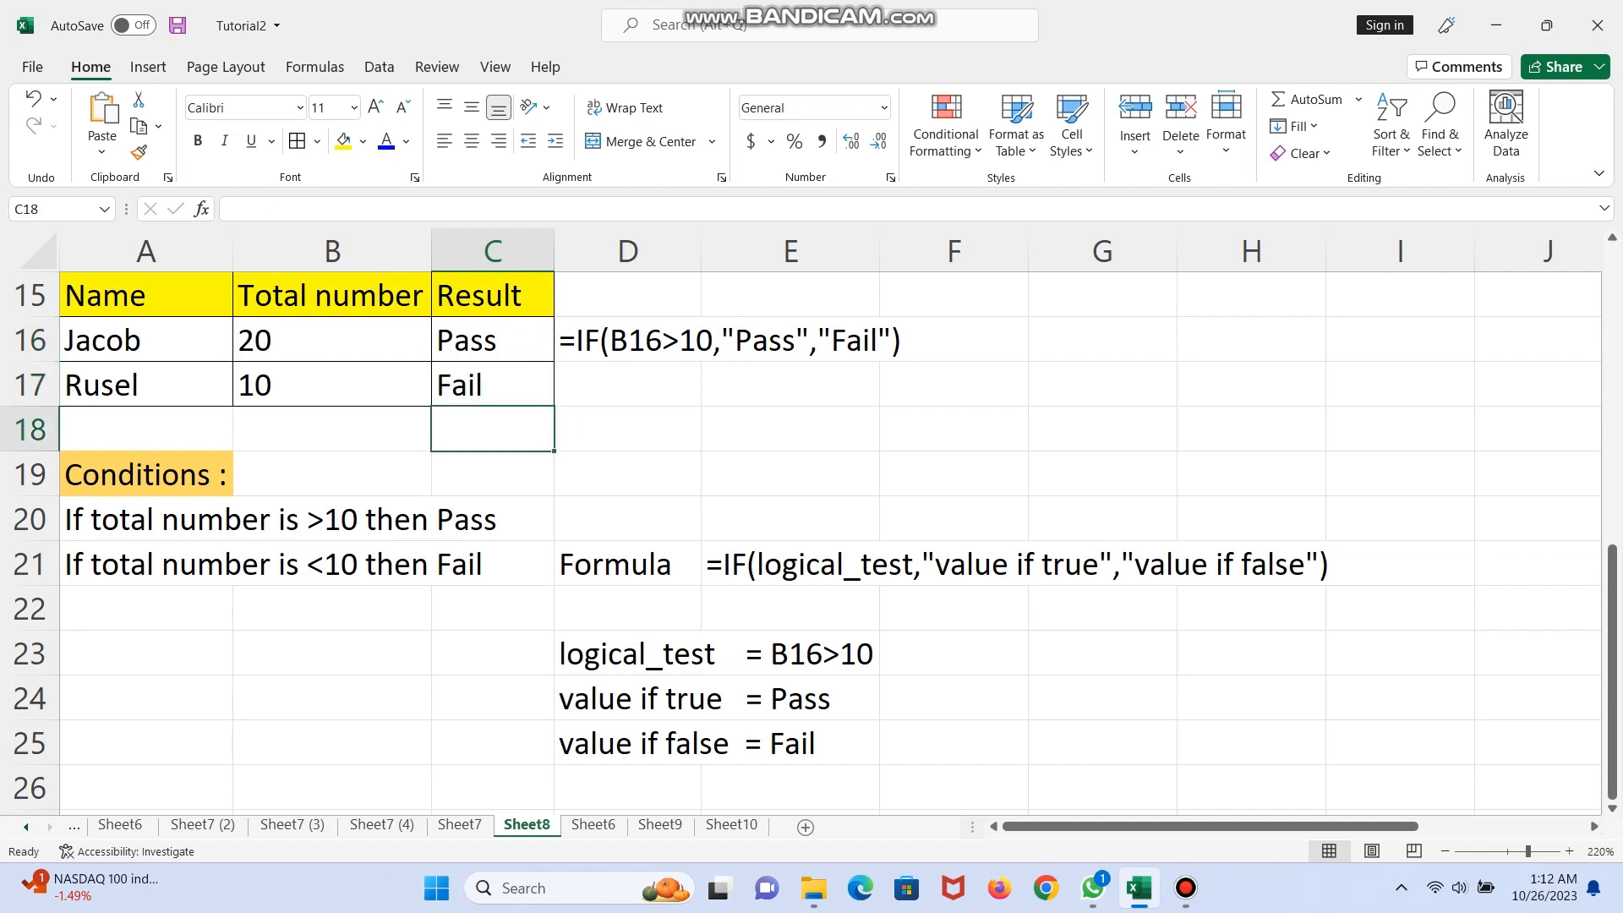
{"action": "key", "text": "Right"}
{"action": "key", "text": "Right"}
{"action": "key", "text": "Left"}
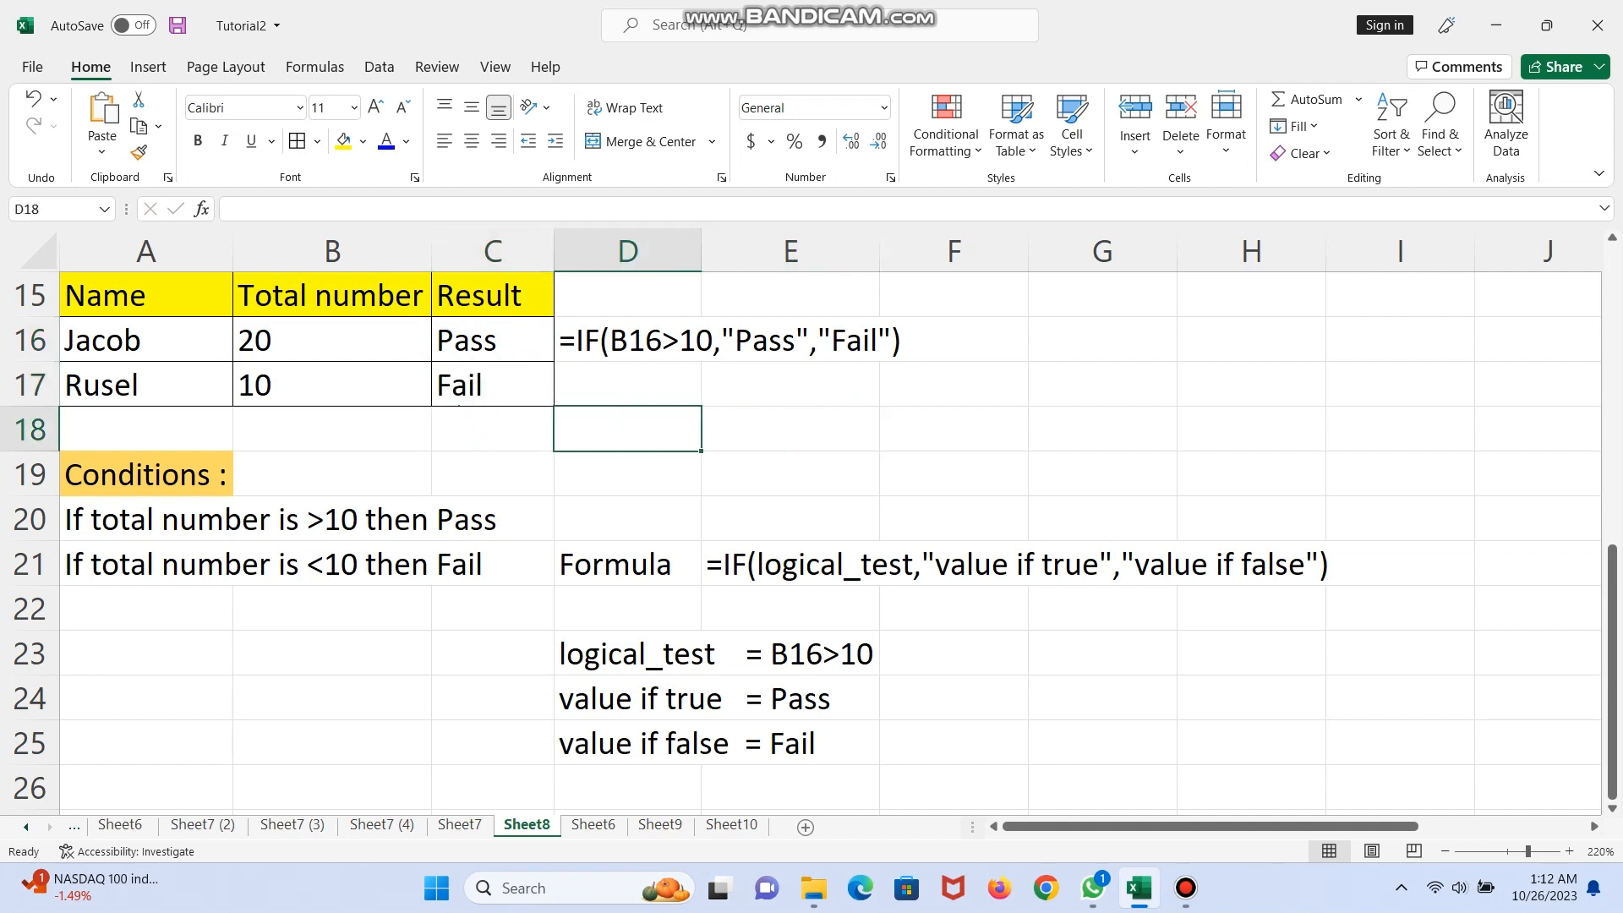
{"action": "key", "text": "Down"}
{"action": "key", "text": "Down"}
{"action": "key", "text": "Down"}
{"action": "key", "text": "Down"}
{"action": "key", "text": "Left"}
{"action": "key", "text": "Left"}
{"action": "key", "text": "Left"}
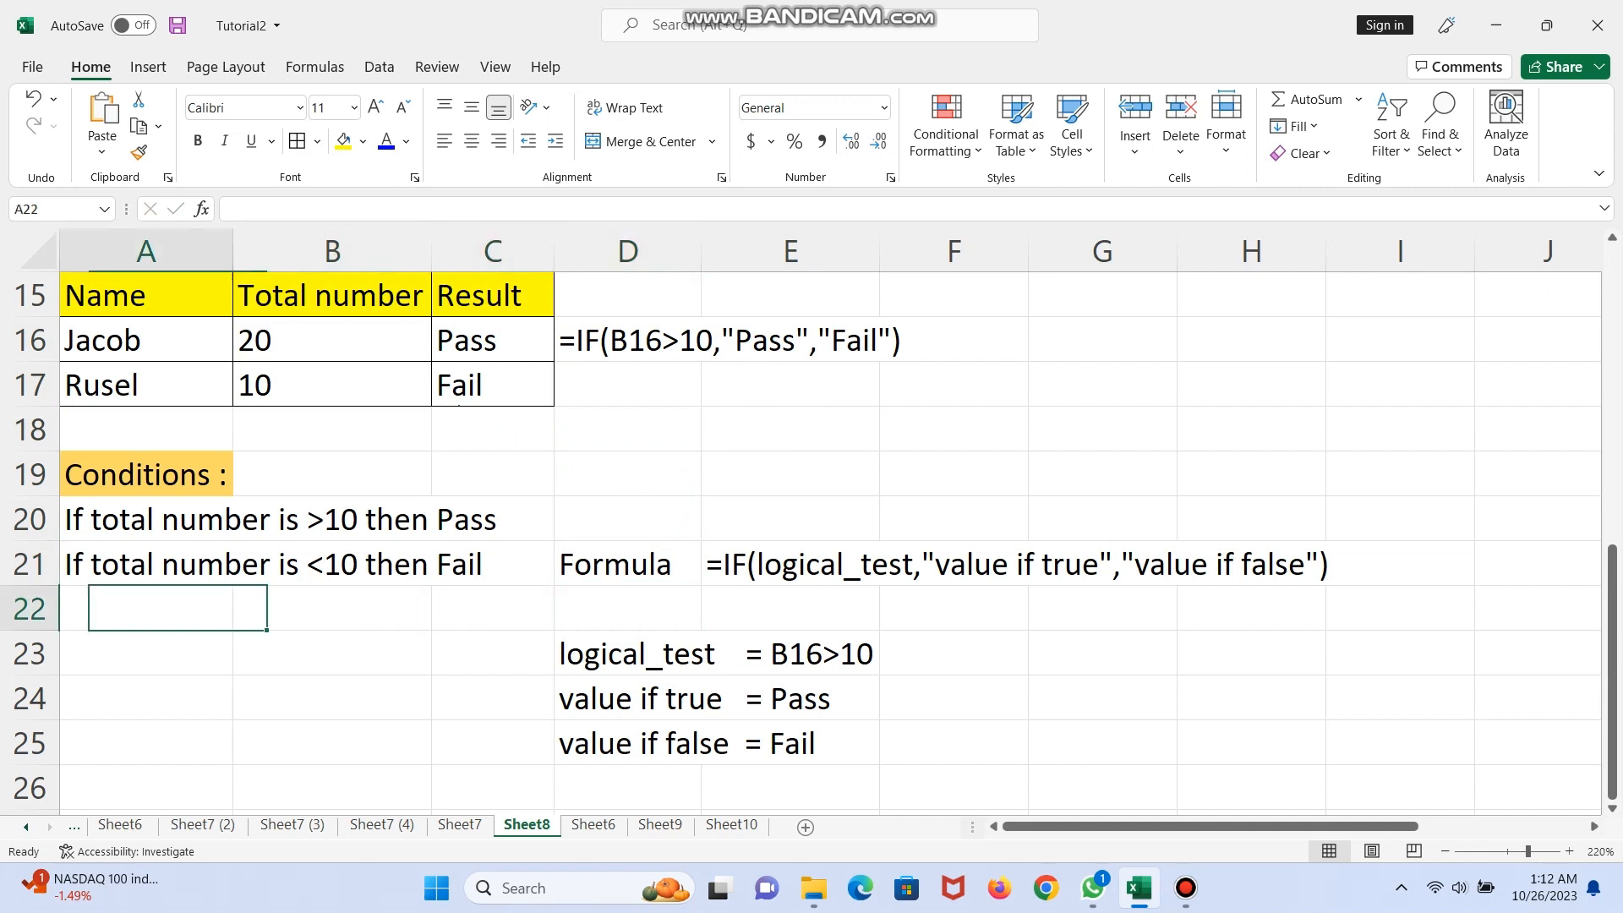
{"action": "key", "text": "Down"}
{"action": "key", "text": "Down"}
{"action": "key", "text": "Down"}
{"action": "key", "text": "Down"}
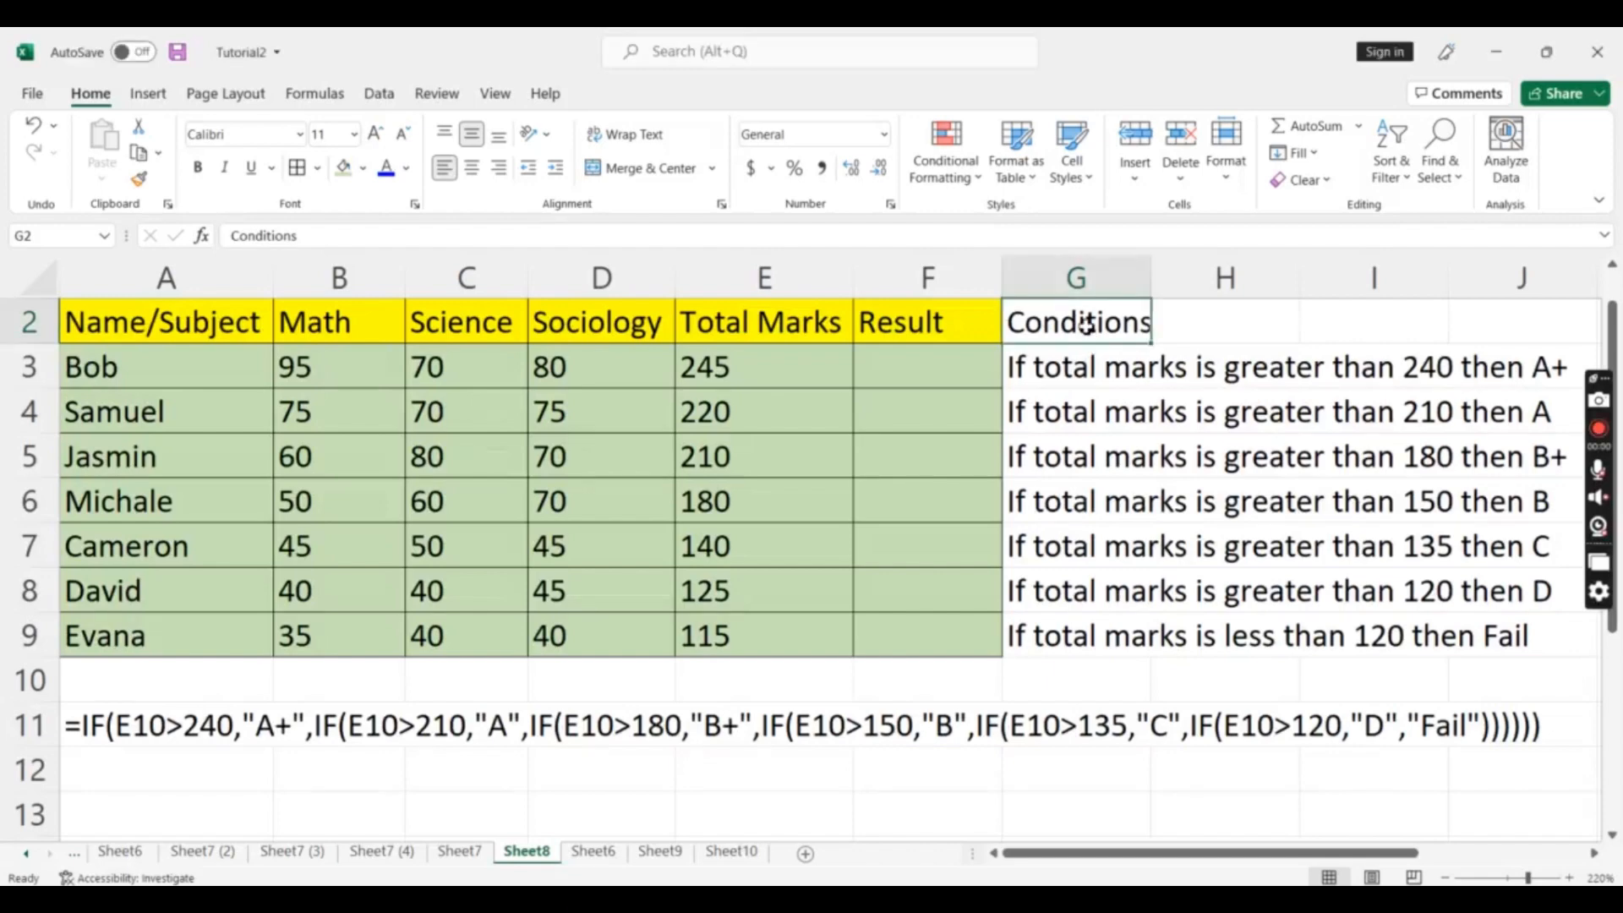
Fill the Conditions header G2 and the first condition row G3:J3 with orange
{"action": "left_click", "coordinate": [365, 168]}
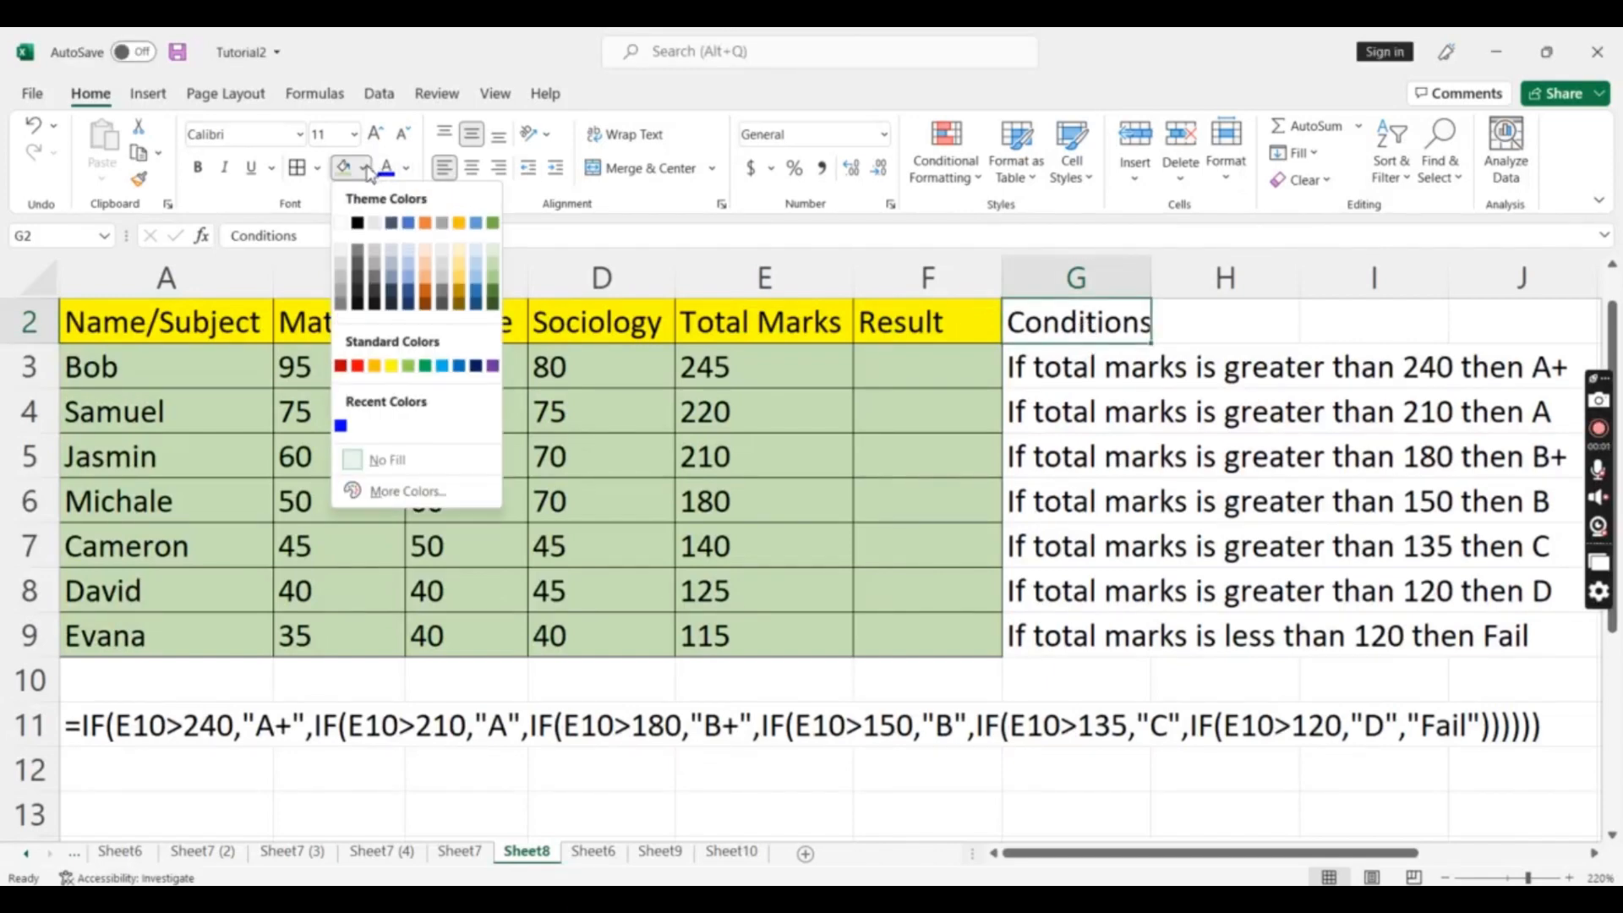
{"action": "left_click", "coordinate": [461, 288]}
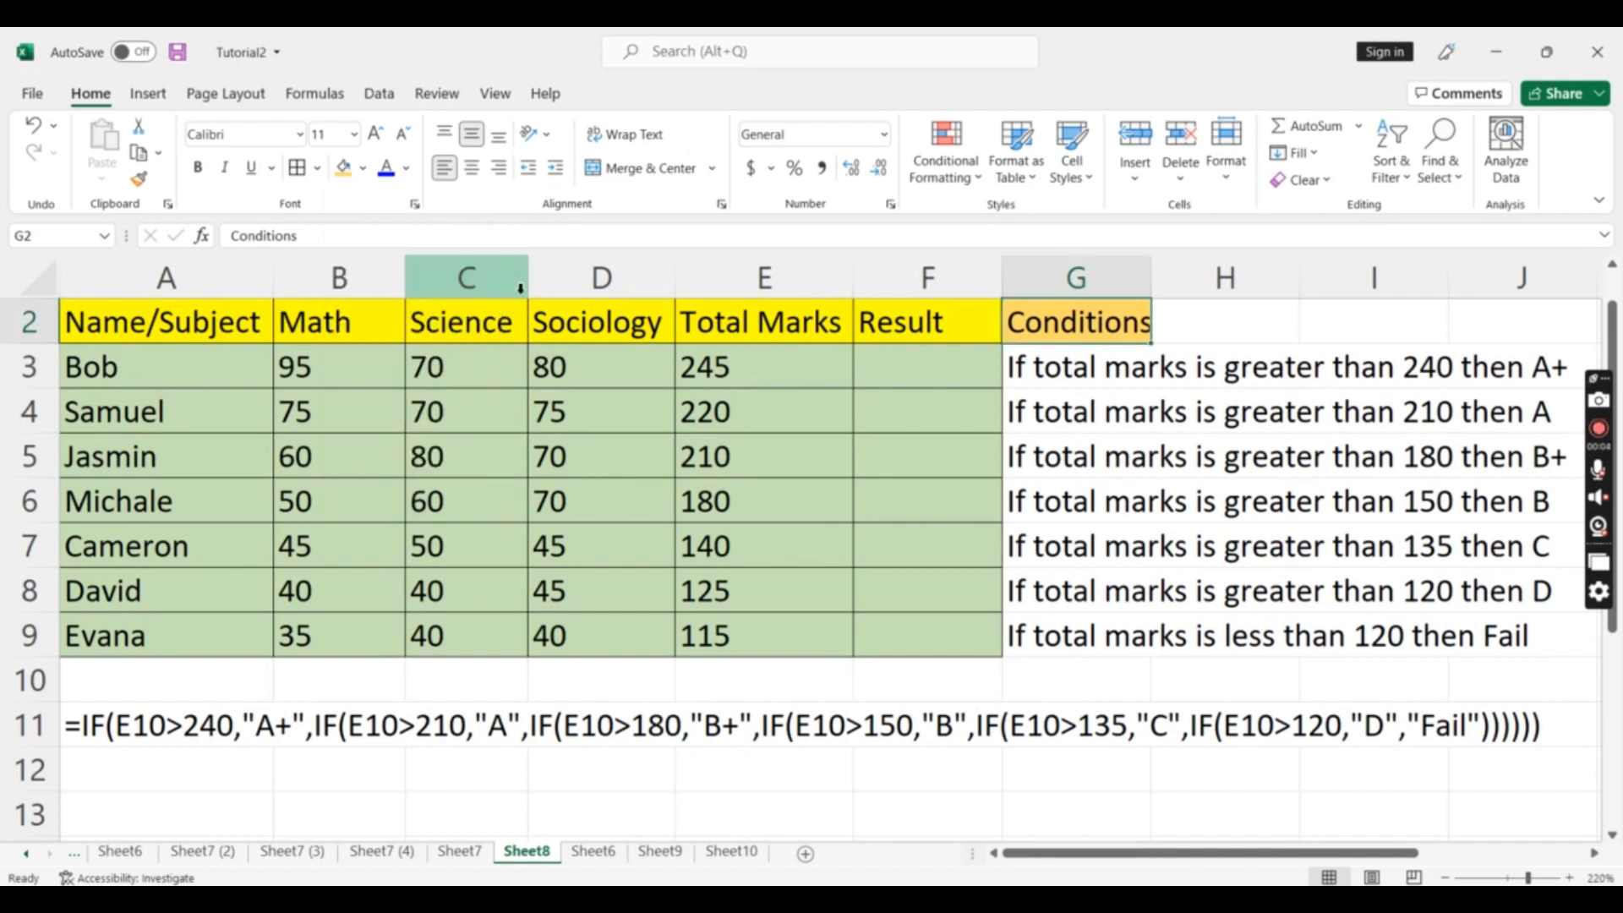
{"action": "left_click", "coordinate": [1051, 373]}
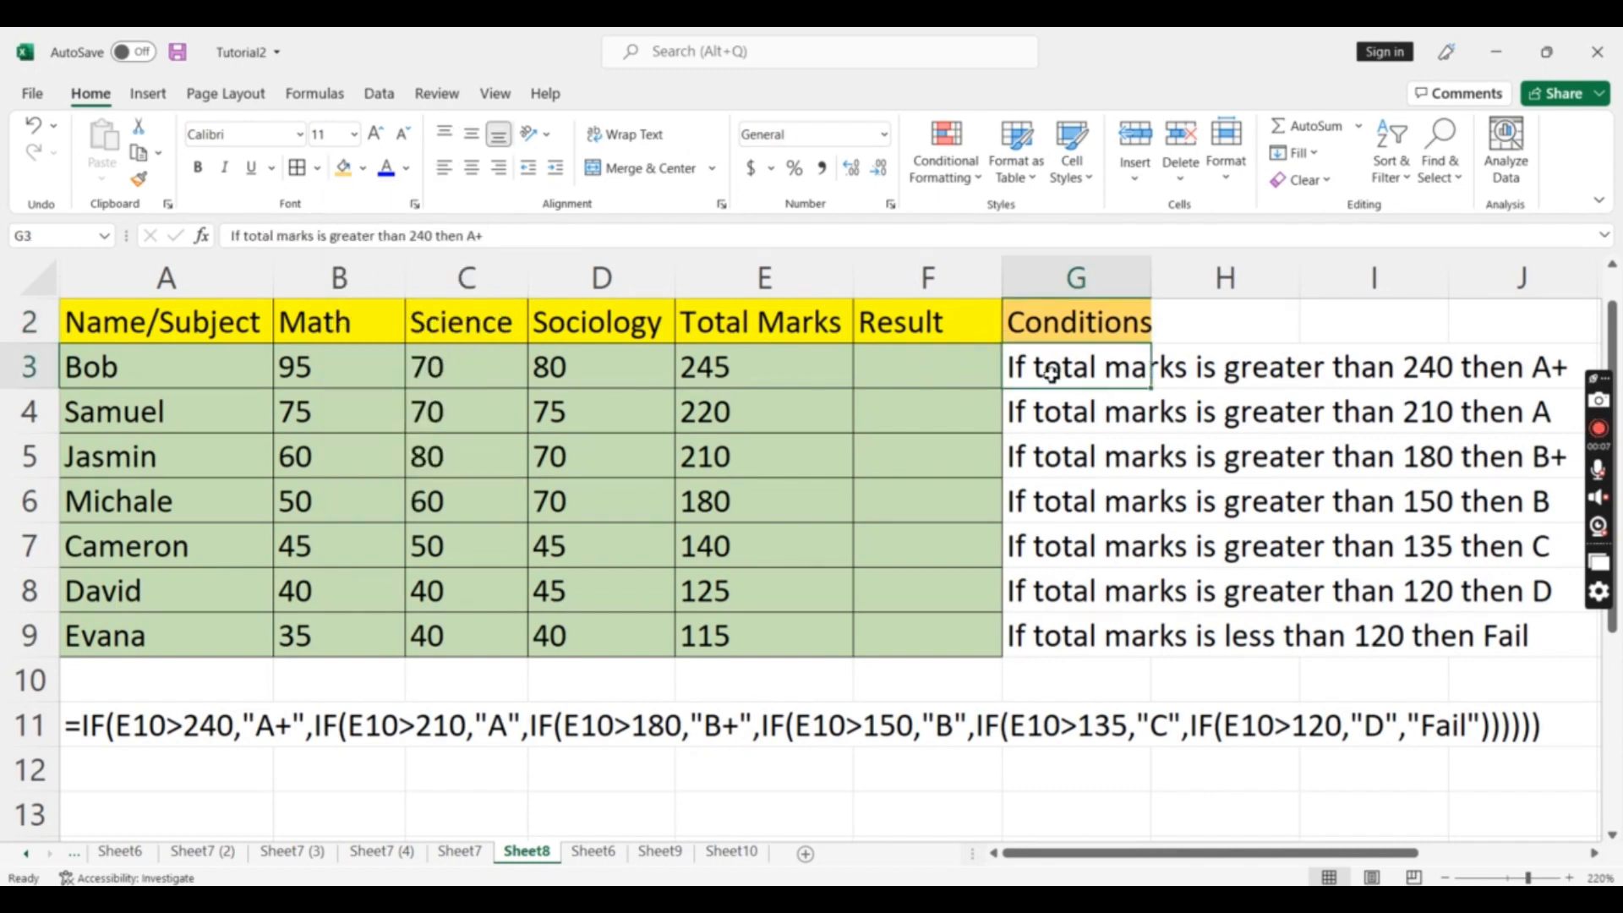
{"action": "key", "text": "shift+Right"}
{"action": "key", "text": "shift+Right"}
{"action": "key", "text": "shift+Right"}
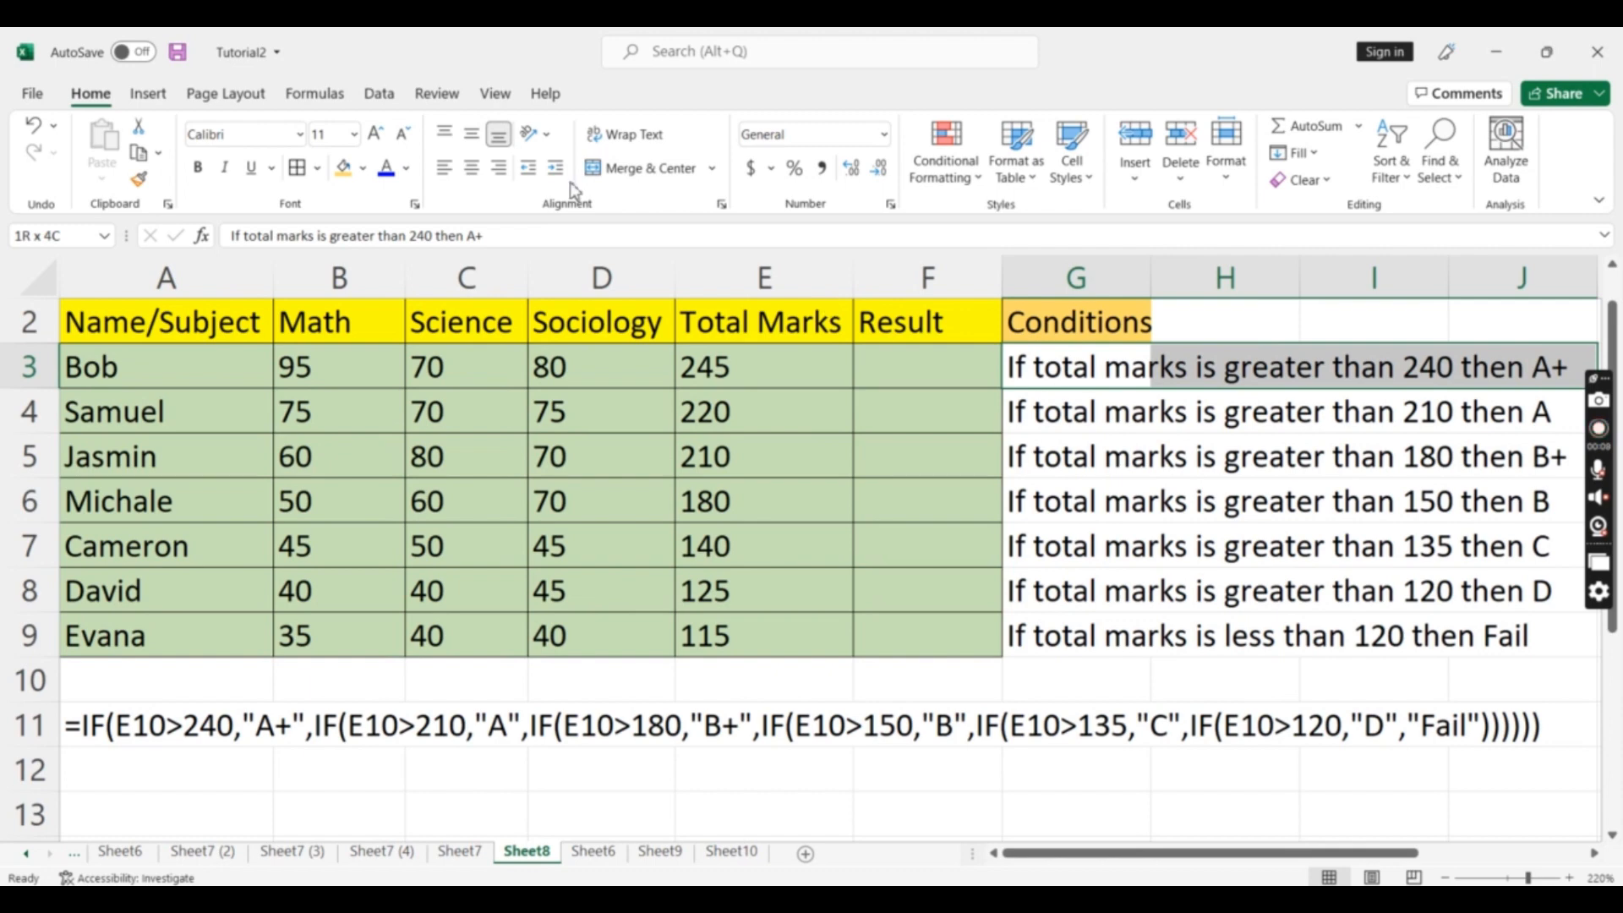
{"action": "left_click", "coordinate": [342, 167]}
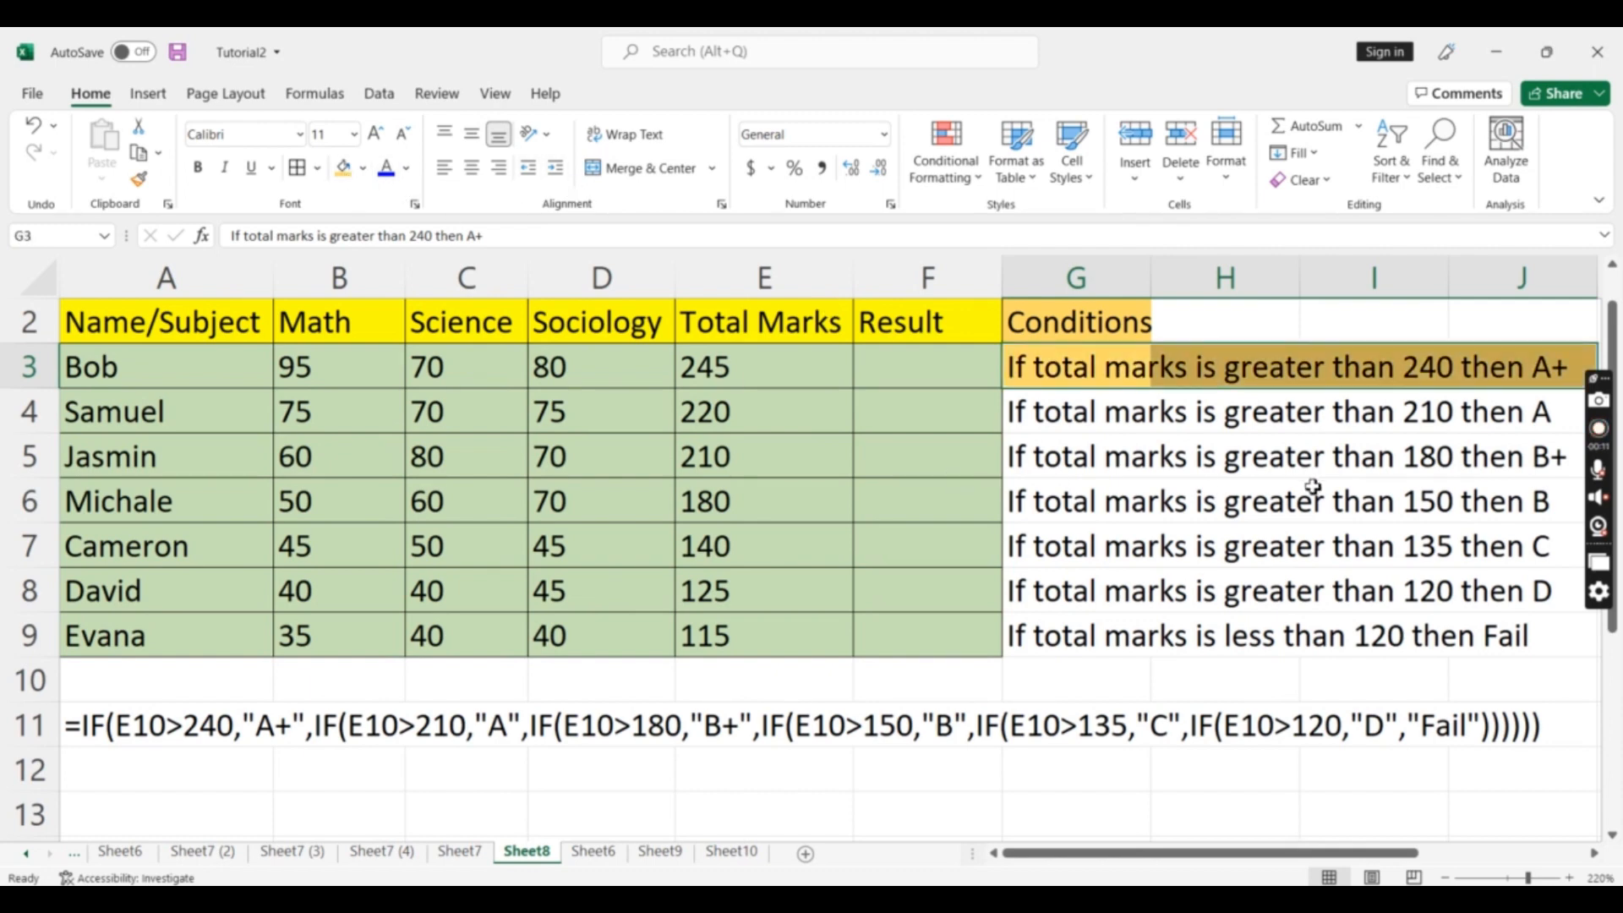
Apply the same orange fill to the next condition rows, G4:J6
{"action": "left_click", "coordinate": [1063, 418]}
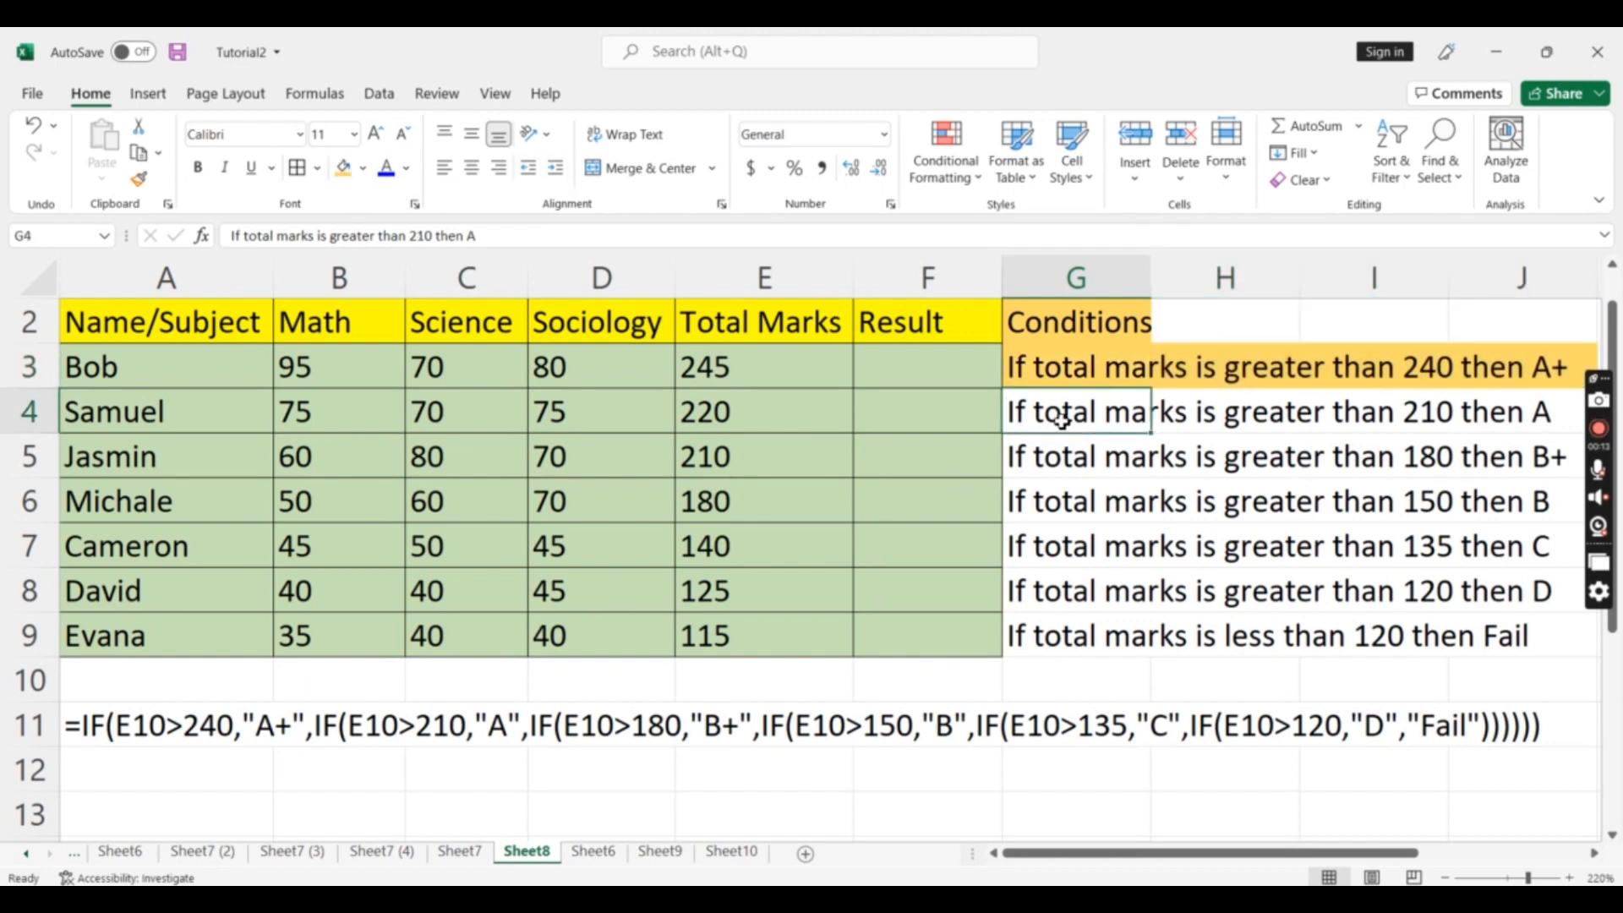
{"action": "key", "text": "shift+Right"}
{"action": "key", "text": "shift+Right"}
{"action": "key", "text": "shift+Right"}
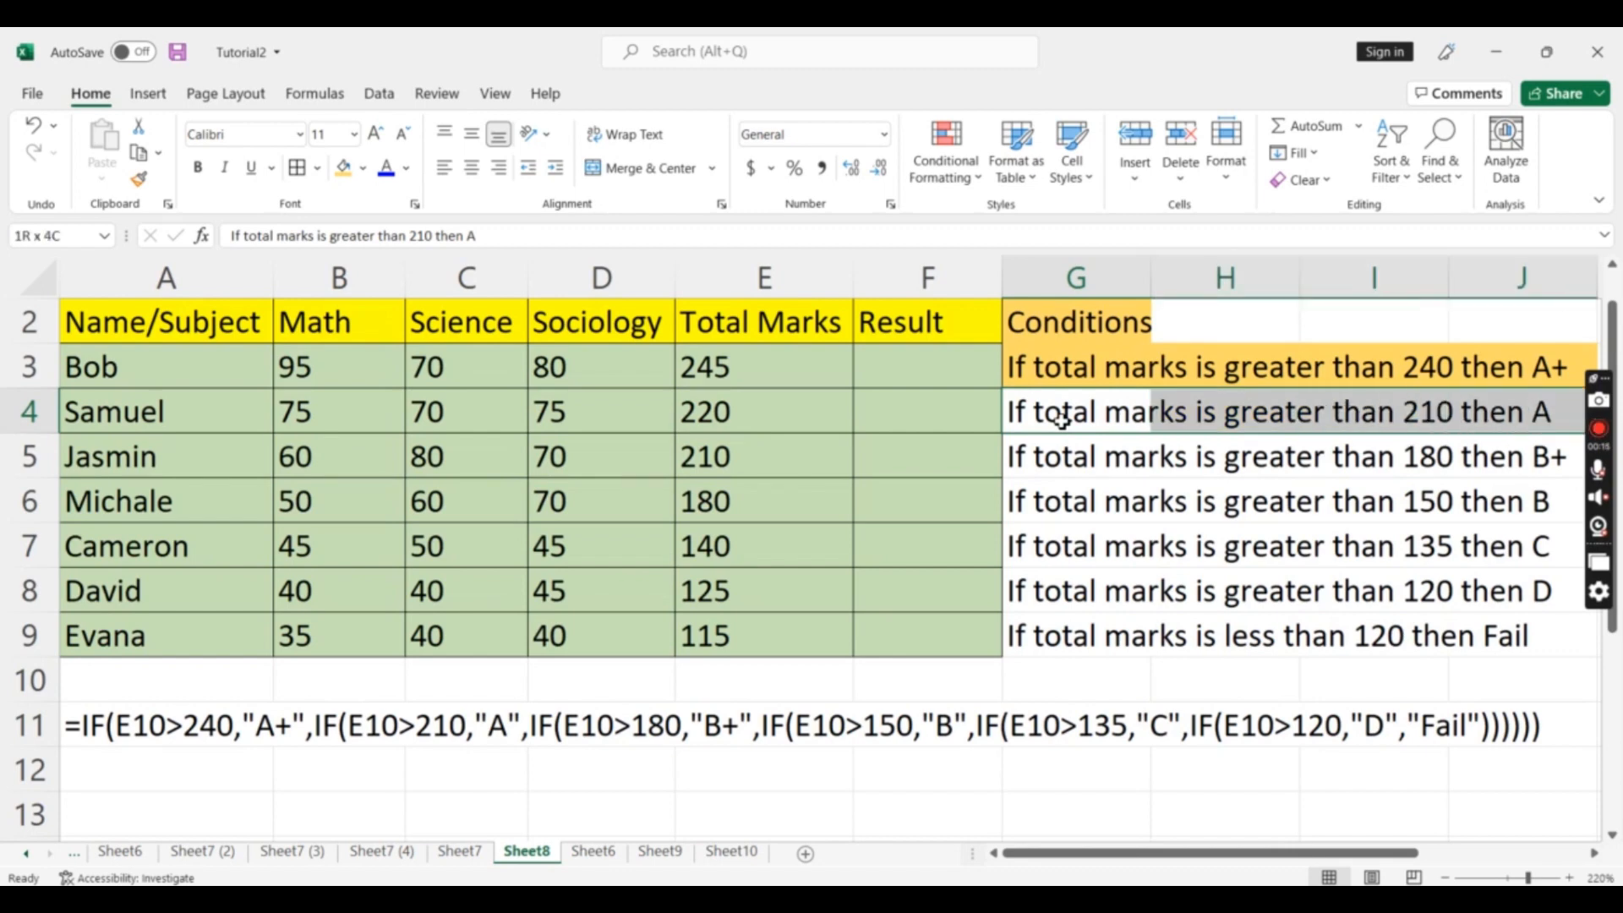
{"action": "left_click", "coordinate": [342, 168]}
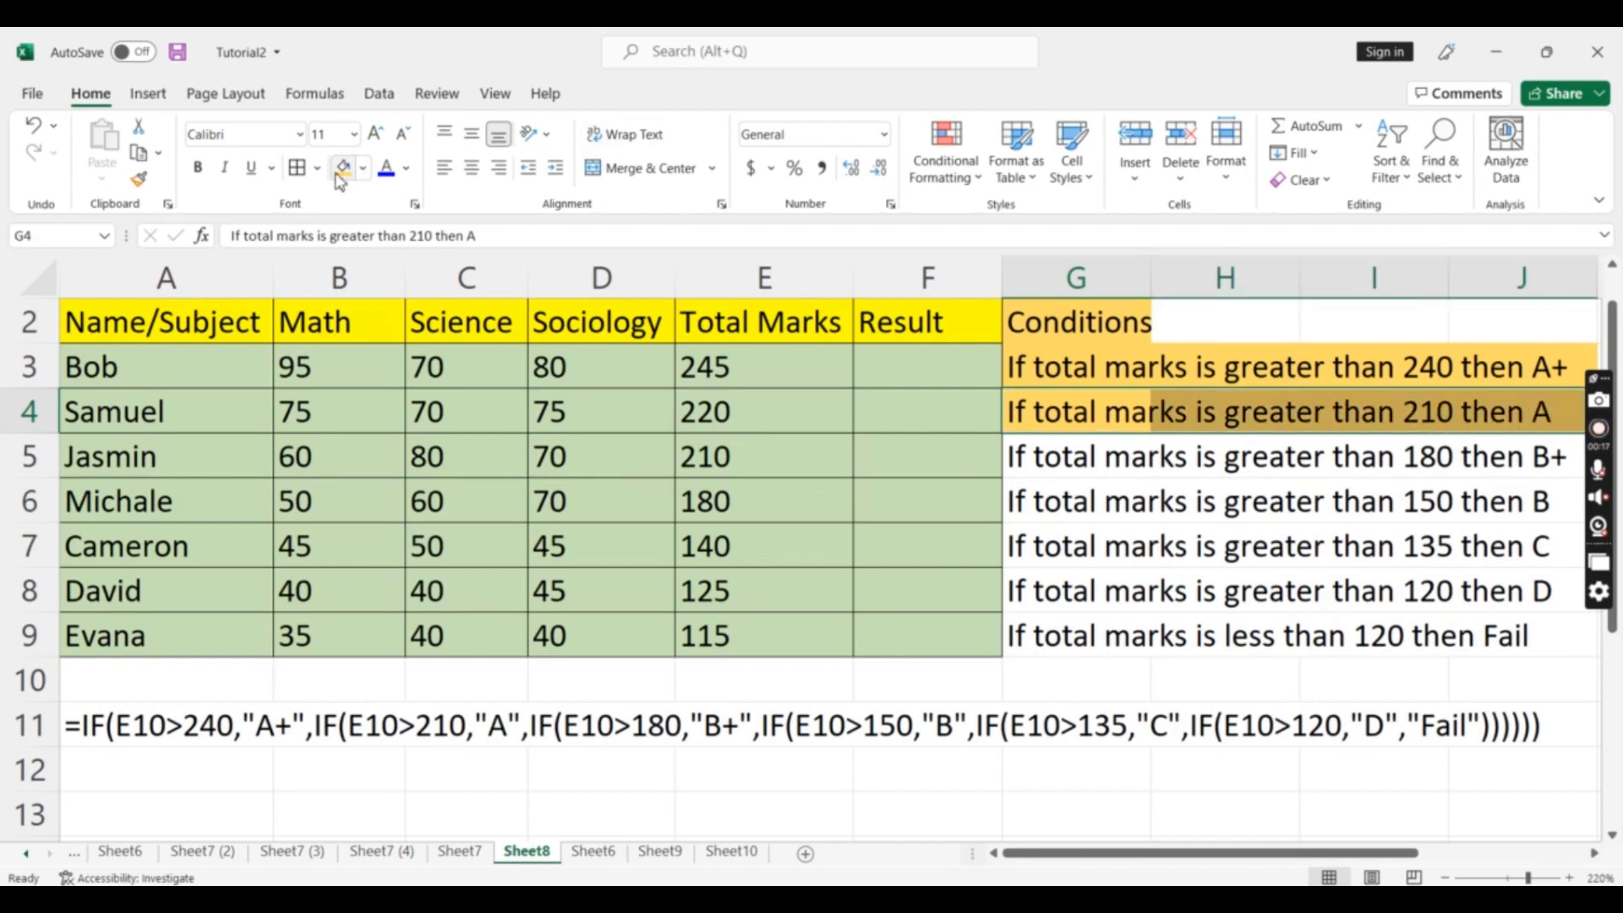
{"action": "key", "text": "Down"}
{"action": "key", "text": "shift+Right"}
{"action": "key", "text": "shift+Right"}
{"action": "key", "text": "shift+Right"}
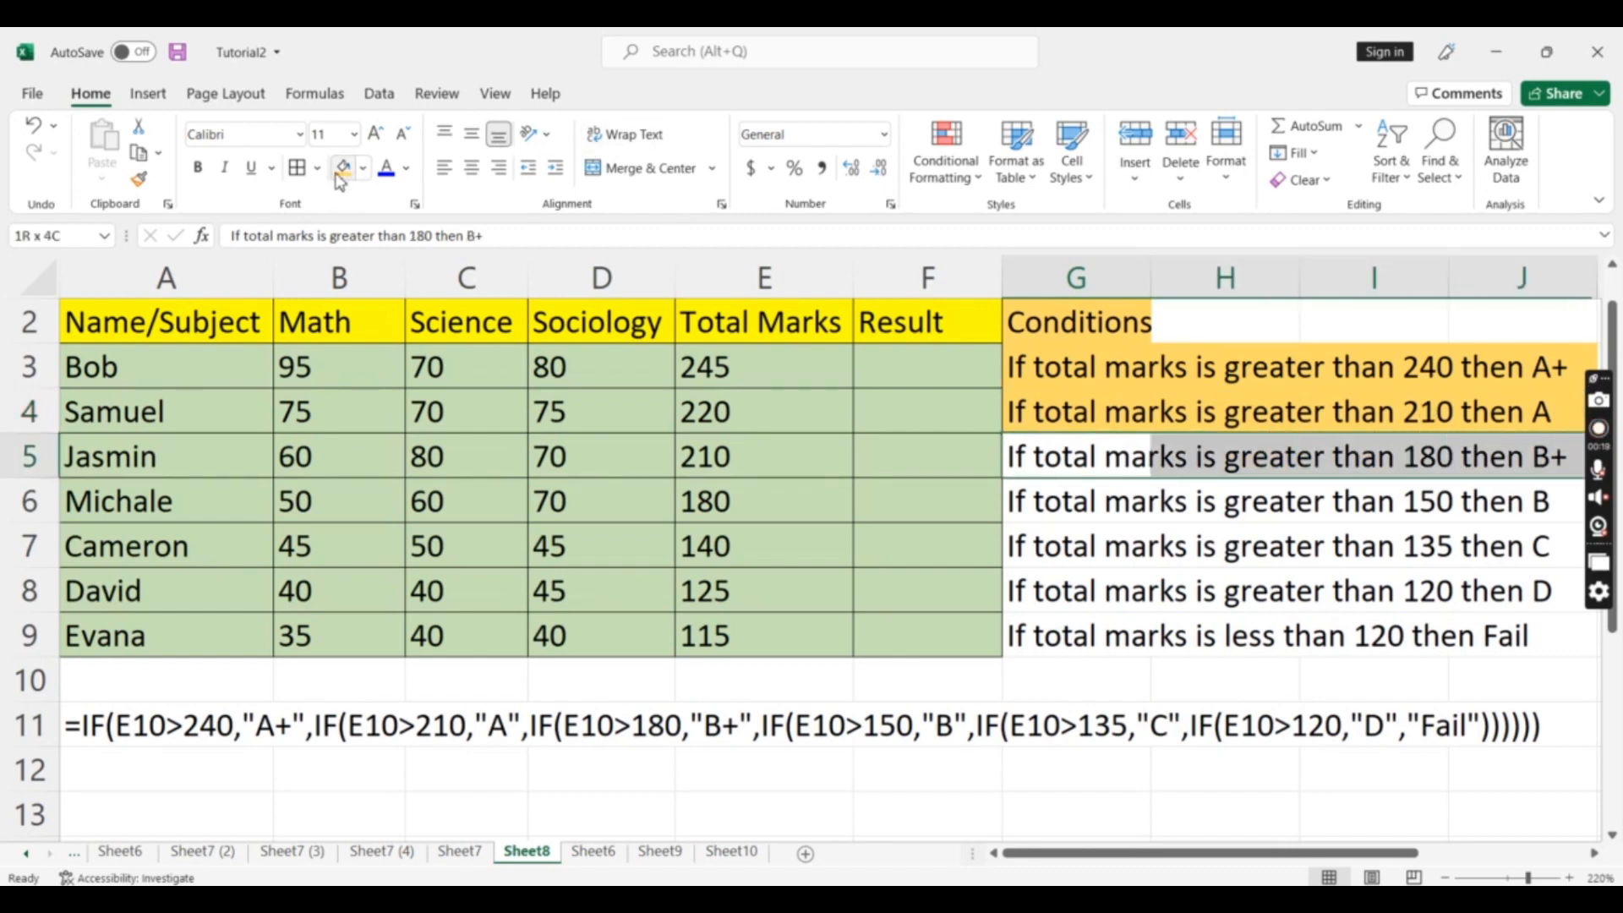
{"action": "left_click", "coordinate": [342, 168]}
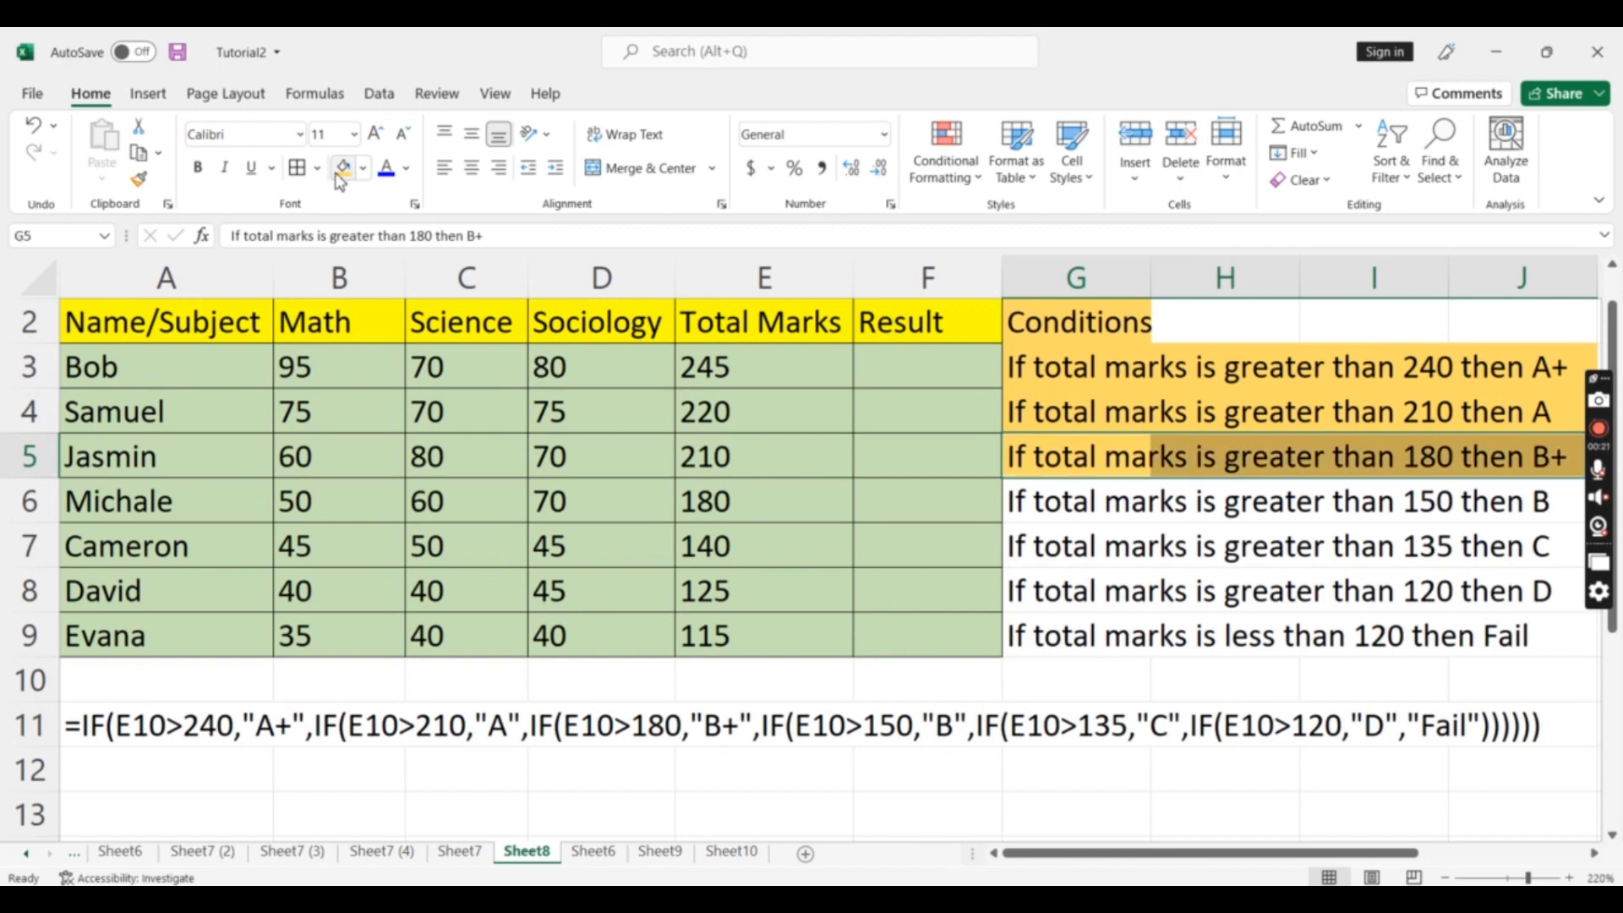
{"action": "key", "text": "Down"}
{"action": "key", "text": "shift+Right"}
{"action": "key", "text": "shift+Right"}
{"action": "key", "text": "shift+Right"}
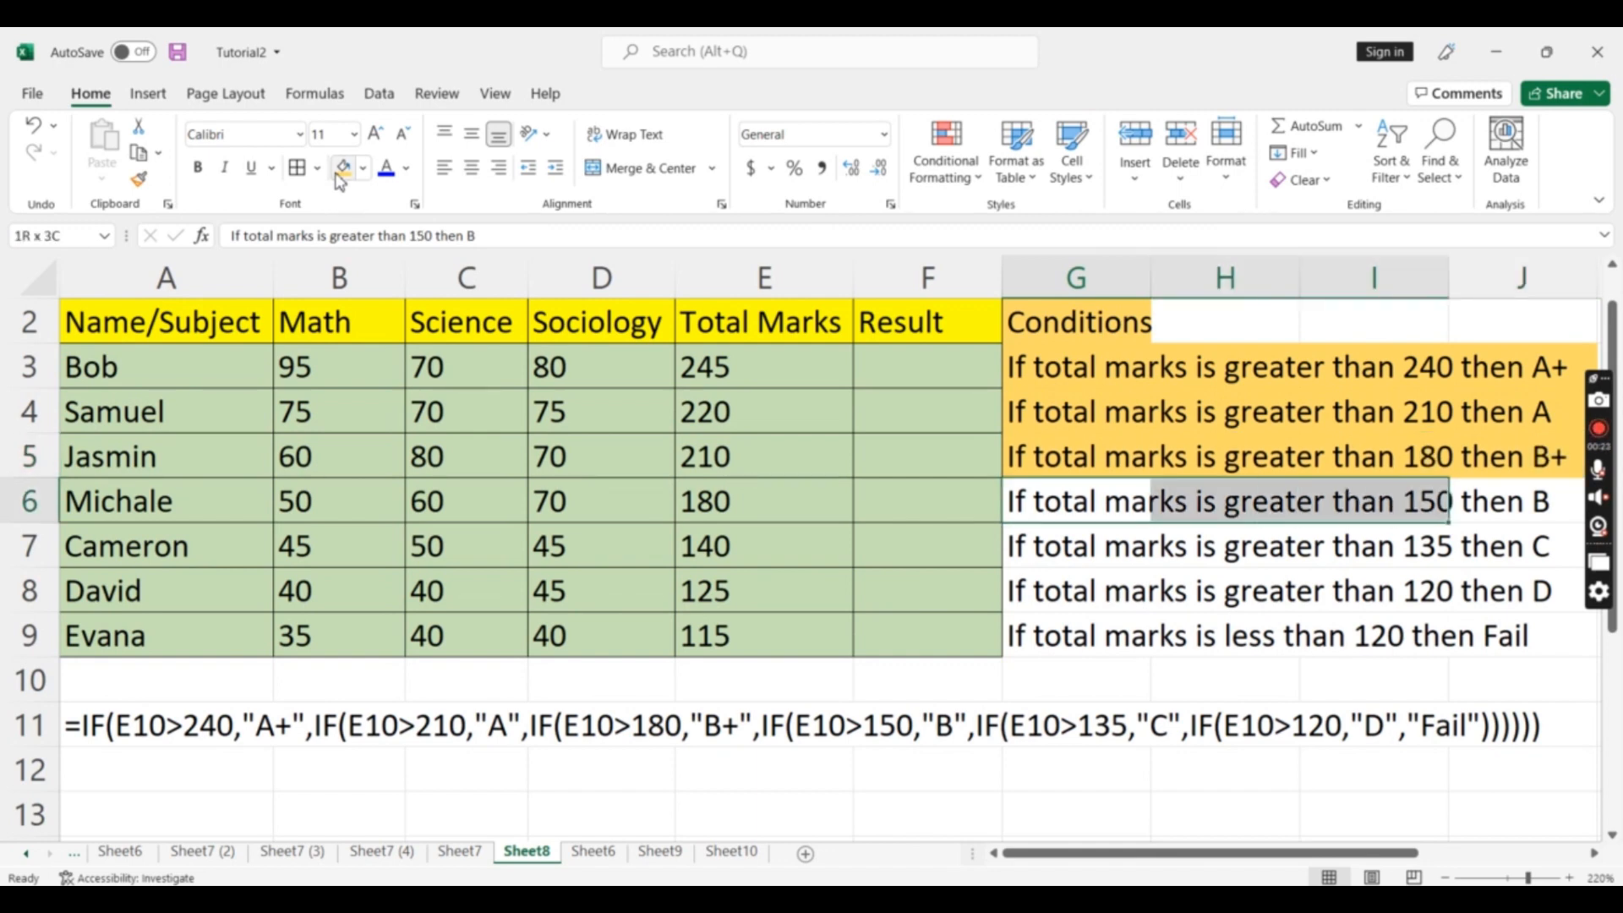
{"action": "left_click", "coordinate": [341, 167]}
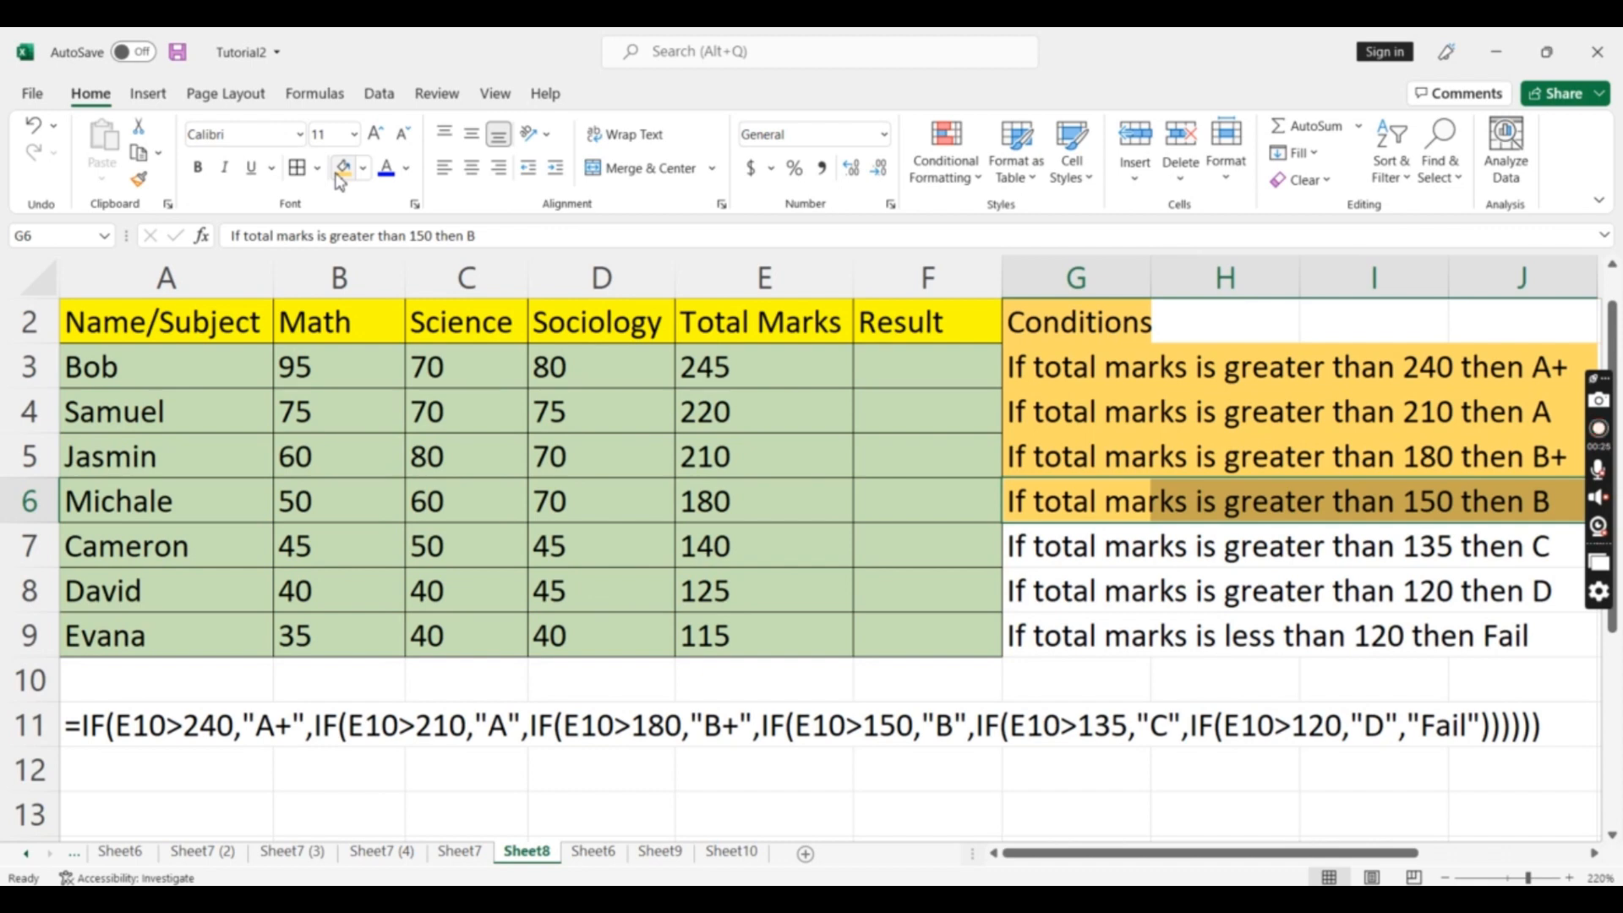
Apply the orange fill to the remaining condition rows, G7:J9
{"action": "key", "text": "Down"}
{"action": "key", "text": "shift+Right"}
{"action": "key", "text": "shift+Right"}
{"action": "key", "text": "shift+Right"}
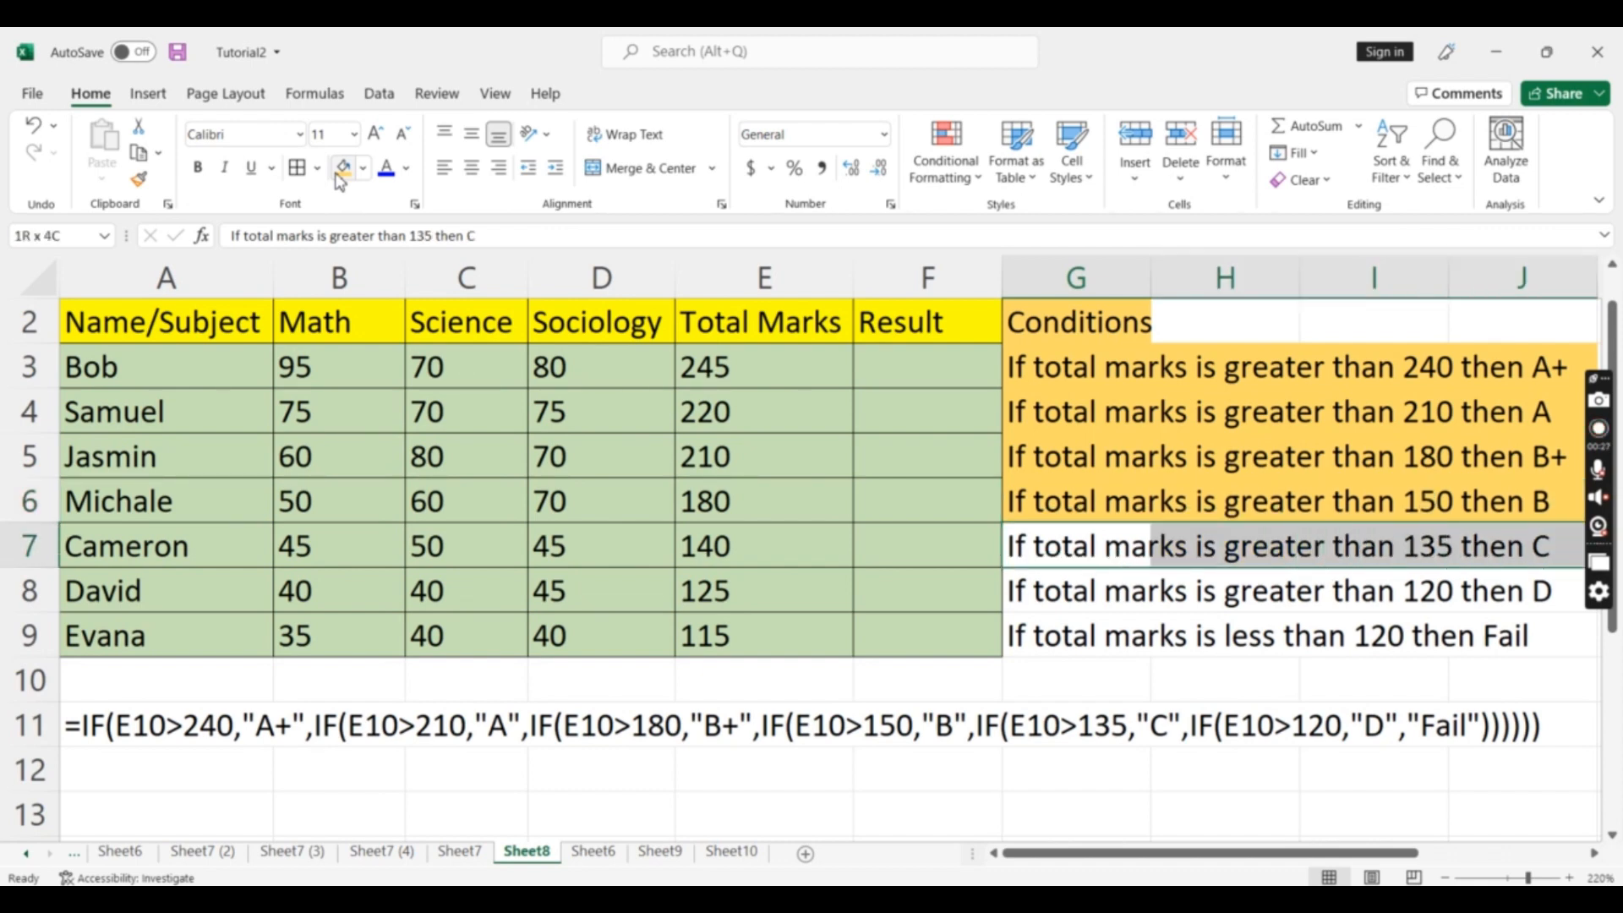
{"action": "left_click", "coordinate": [342, 167]}
{"action": "key", "text": "Down"}
{"action": "key", "text": "shift+Right"}
{"action": "key", "text": "shift+Right"}
{"action": "key", "text": "shift+Right"}
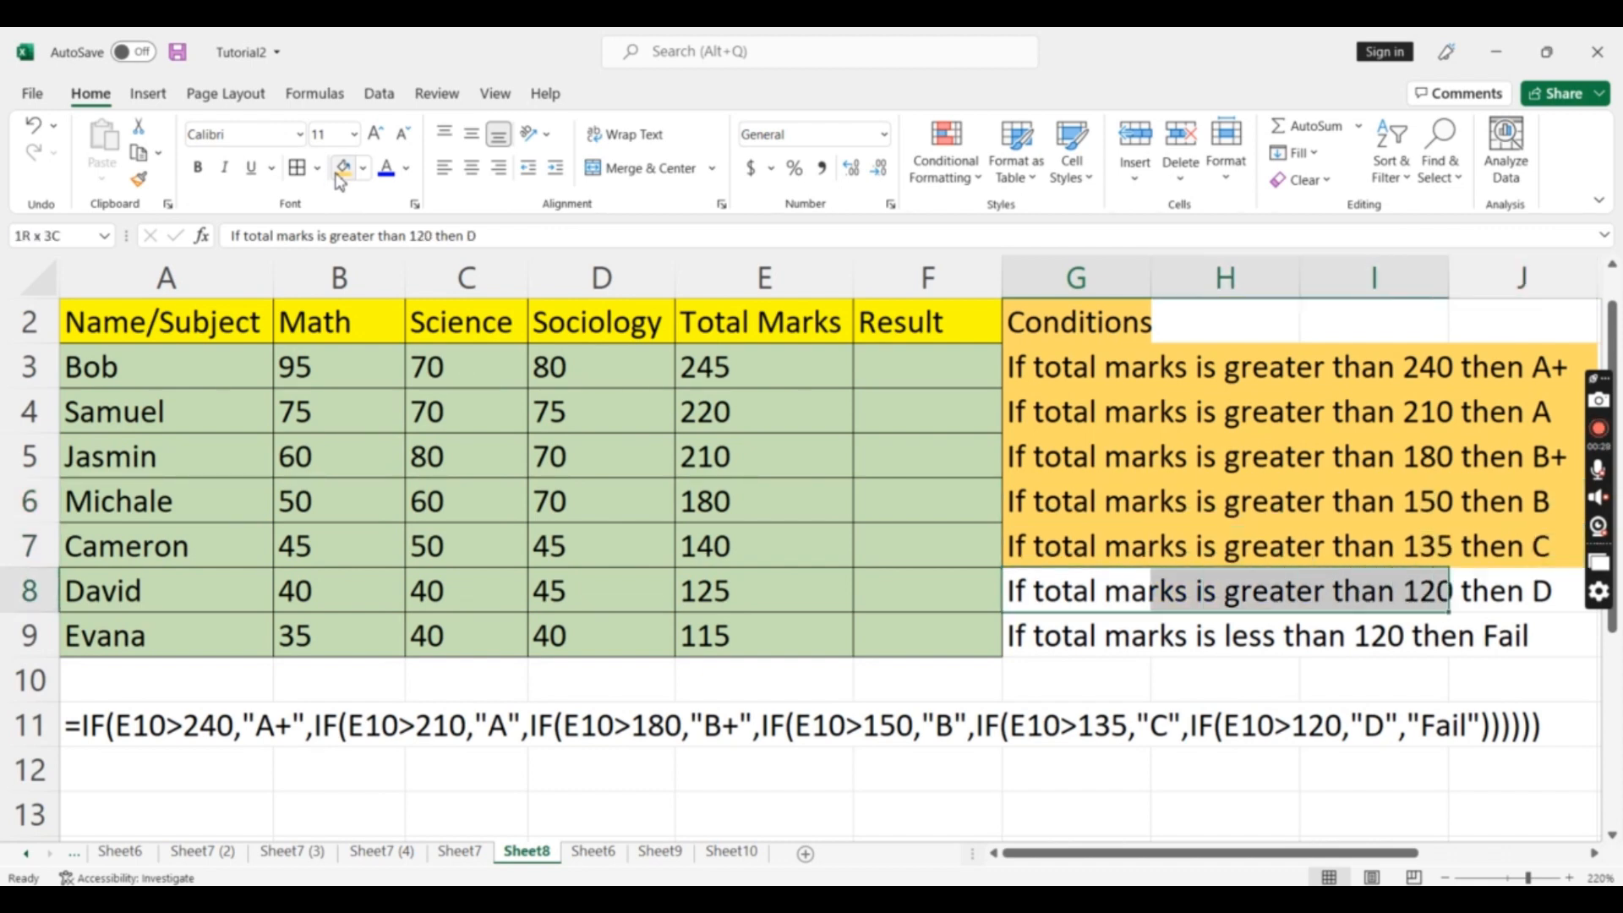
{"action": "left_click", "coordinate": [343, 169]}
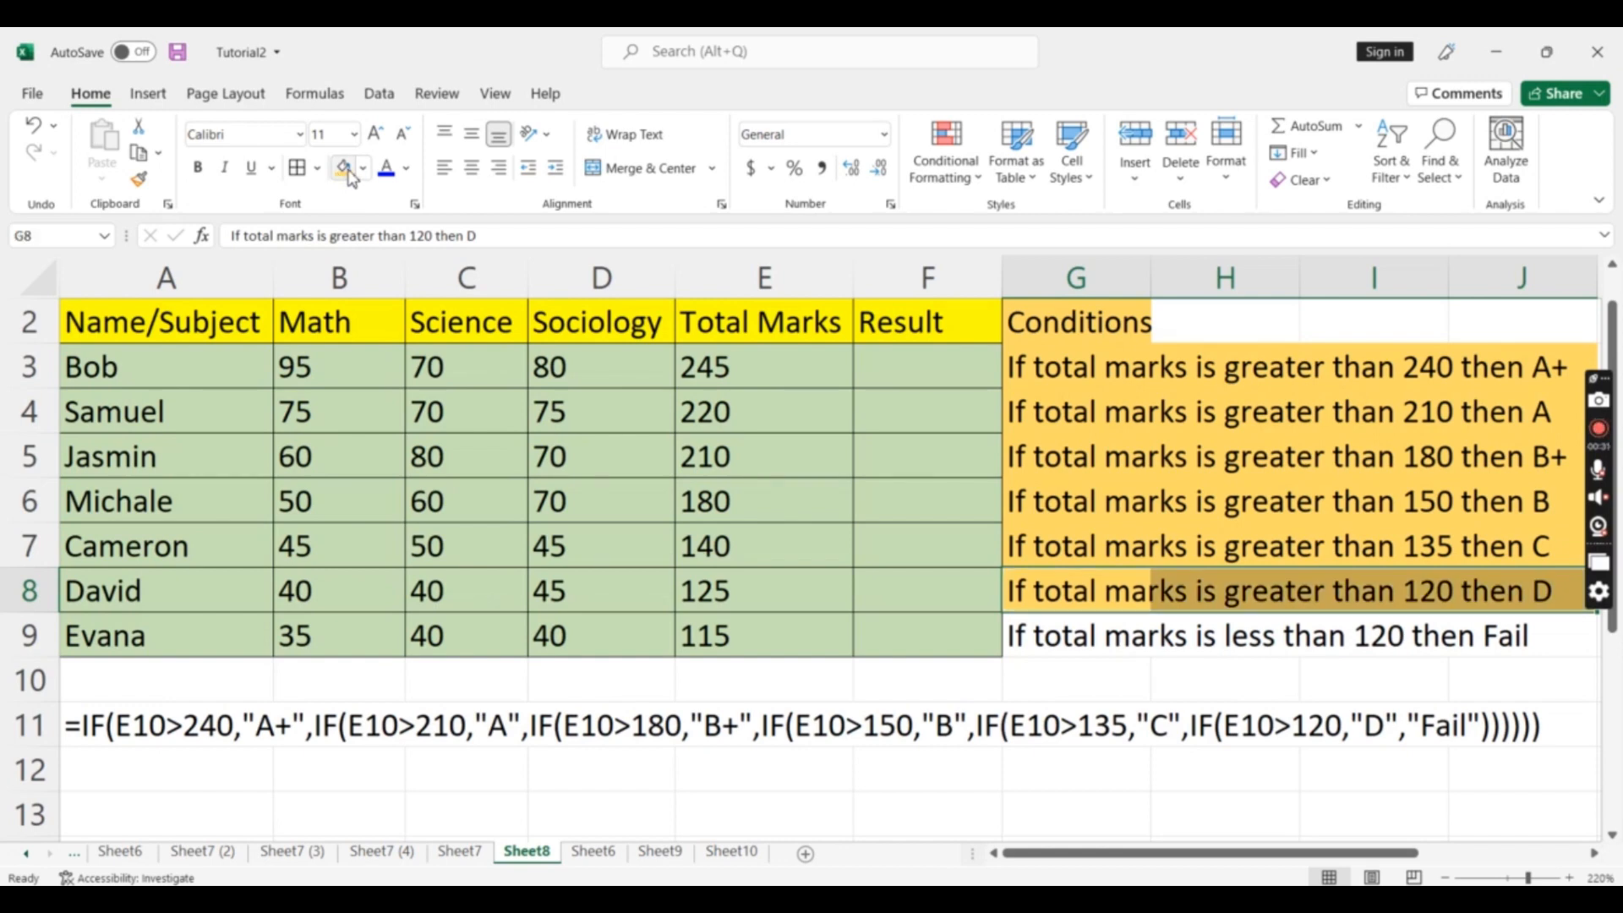
{"action": "key", "text": "Down"}
{"action": "key", "text": "shift+Right"}
{"action": "key", "text": "shift+Right"}
{"action": "key", "text": "shift+Right"}
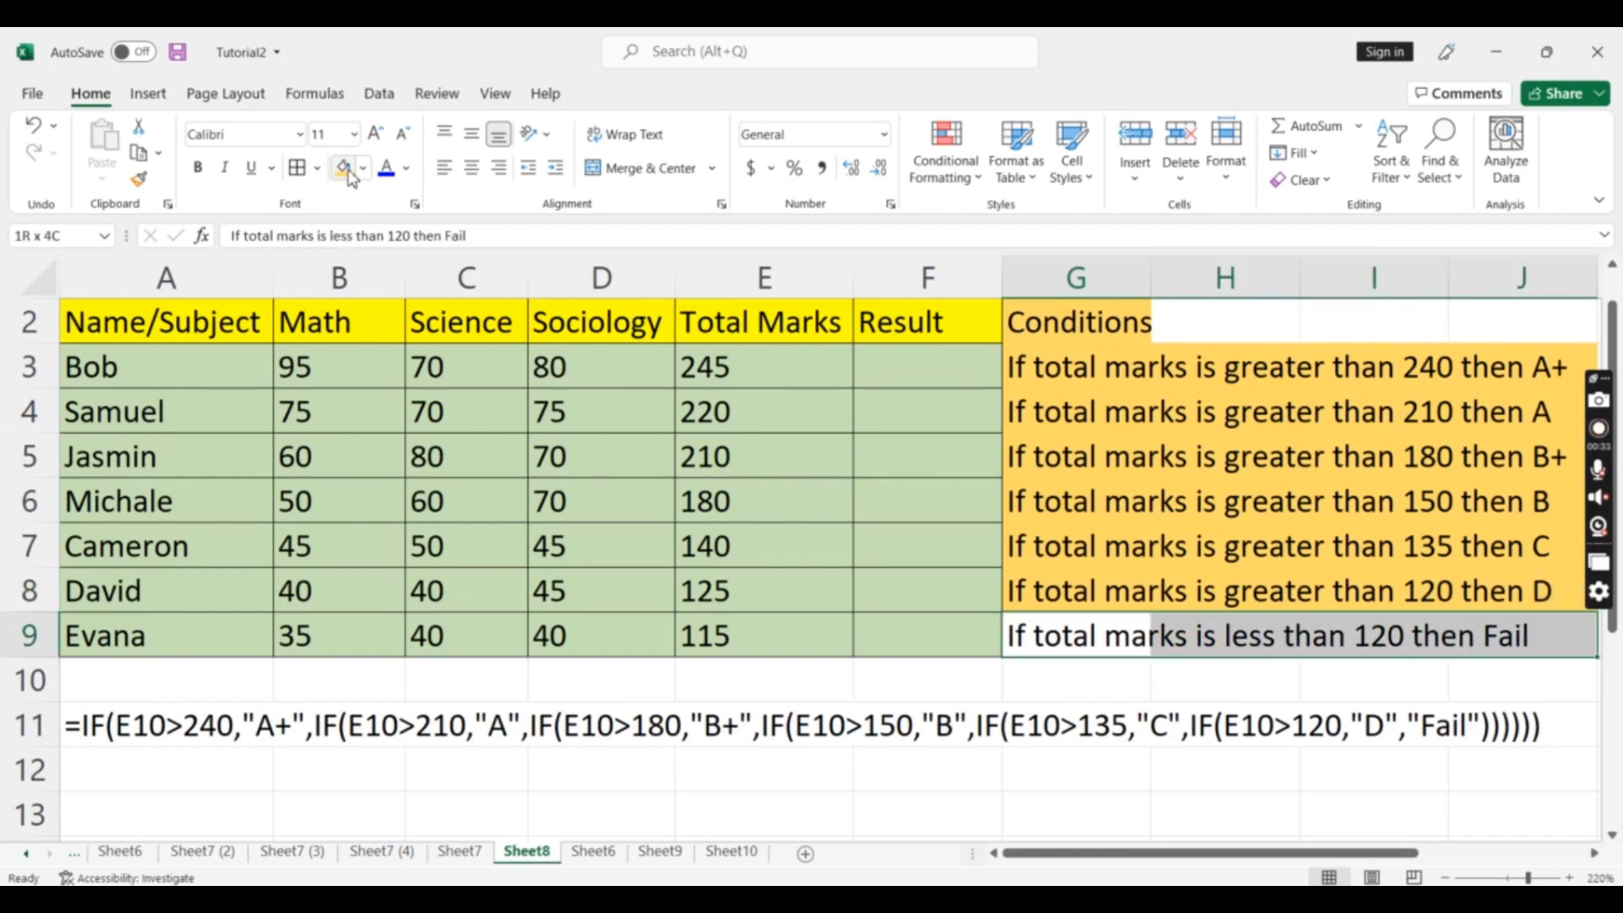
{"action": "left_click", "coordinate": [348, 173]}
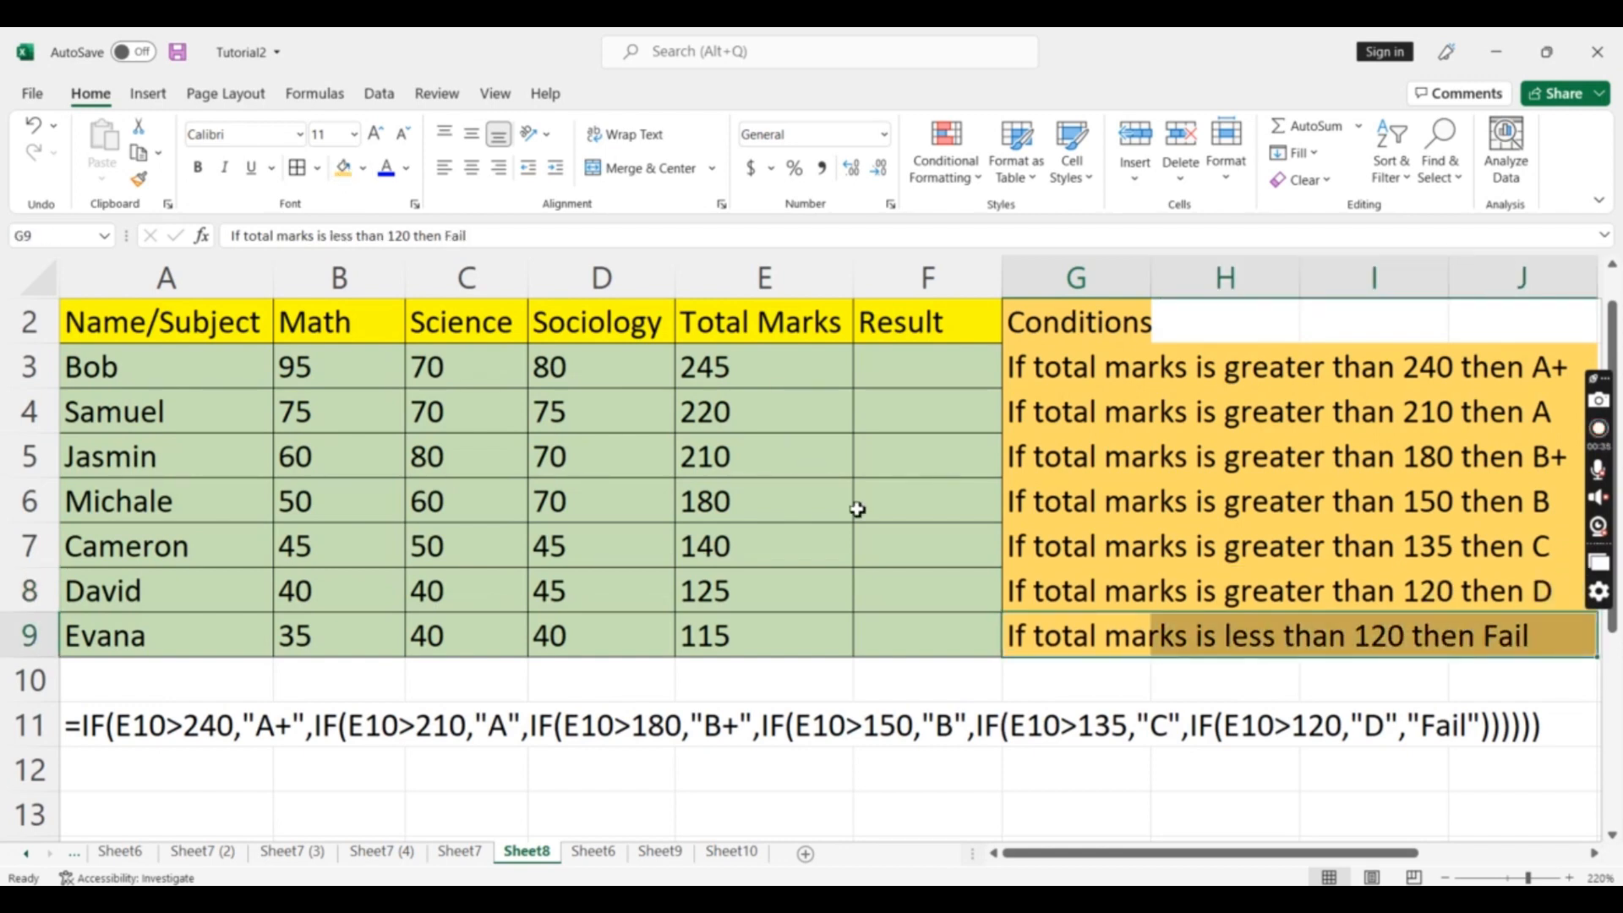
In Bob's Result cell F3, start an IF formula testing whether E3 is greater than 240
{"action": "left_click", "coordinate": [941, 580]}
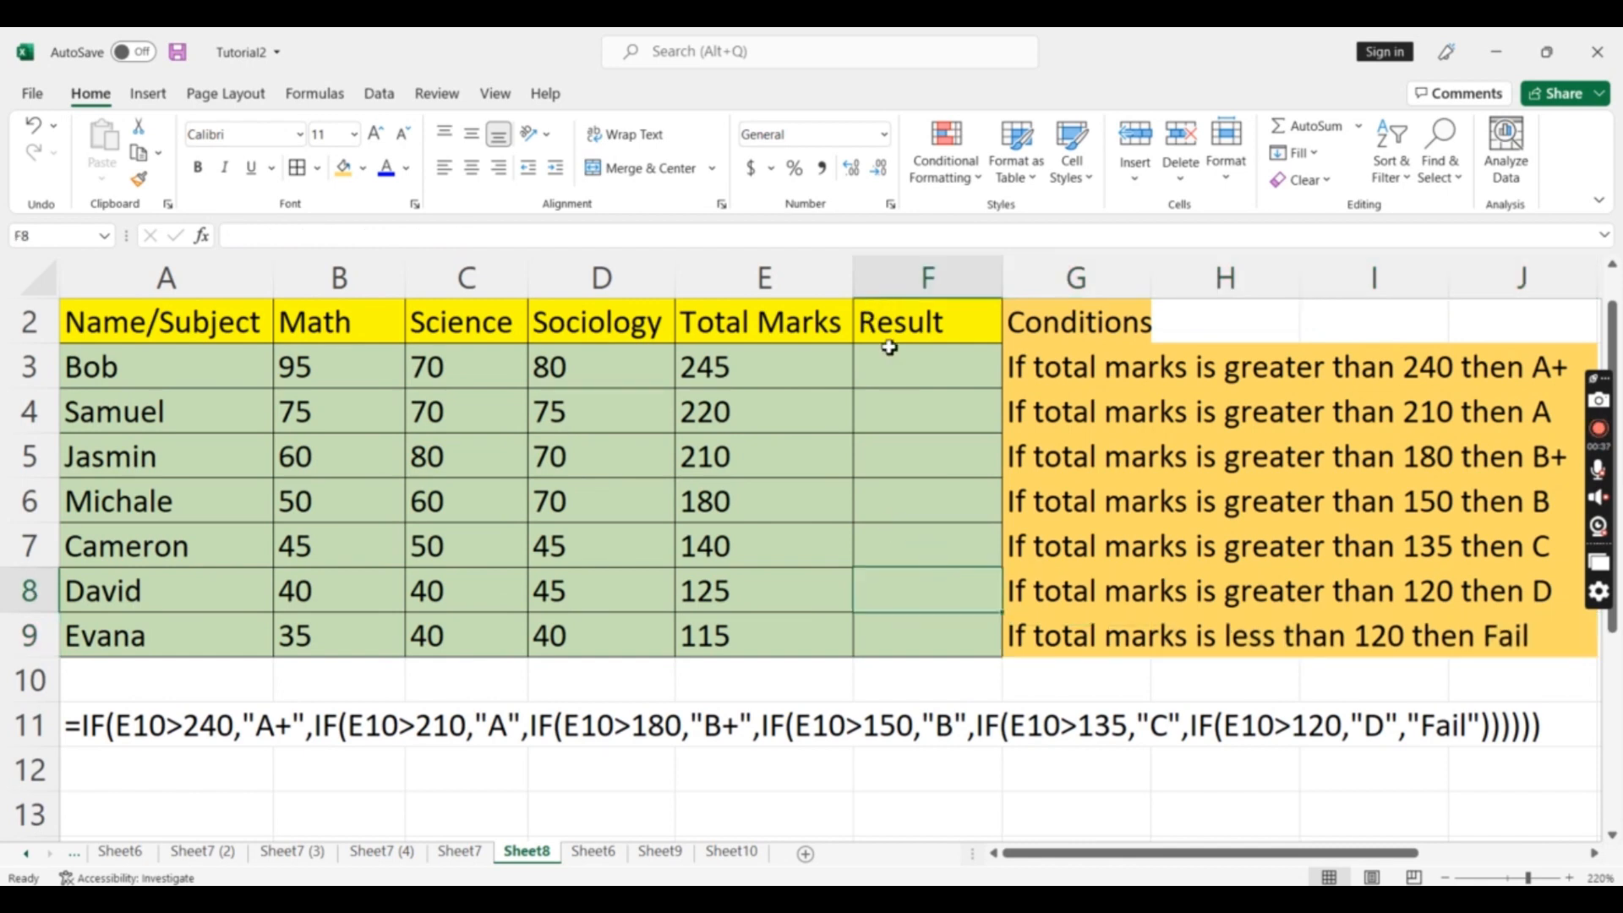
{"action": "left_click", "coordinate": [901, 378]}
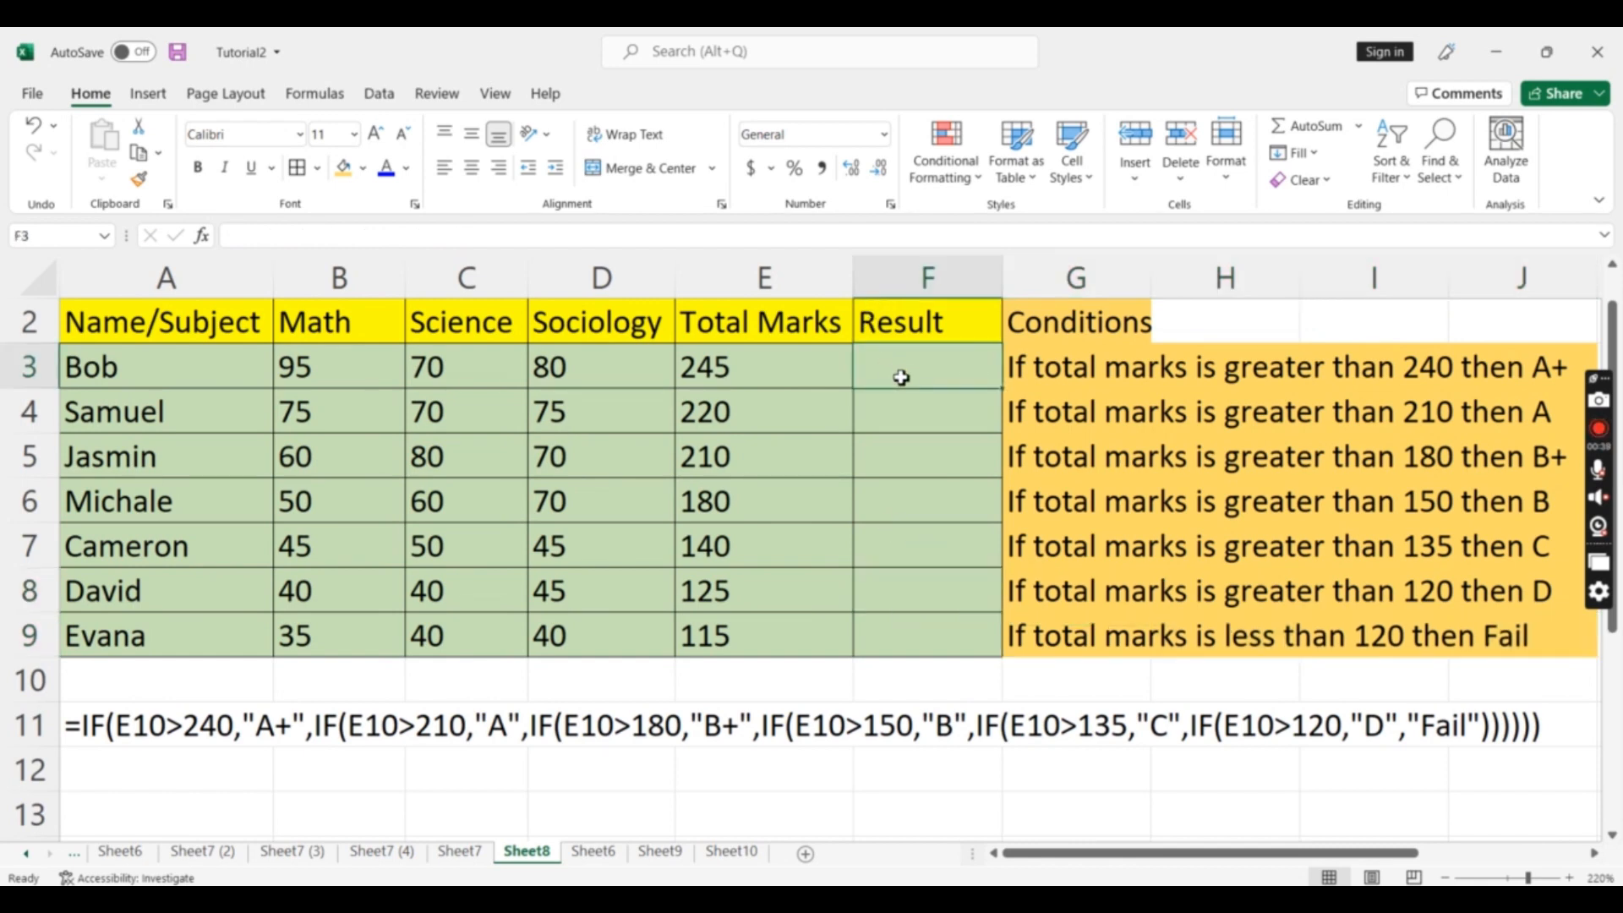
{"action": "type", "text": "="}
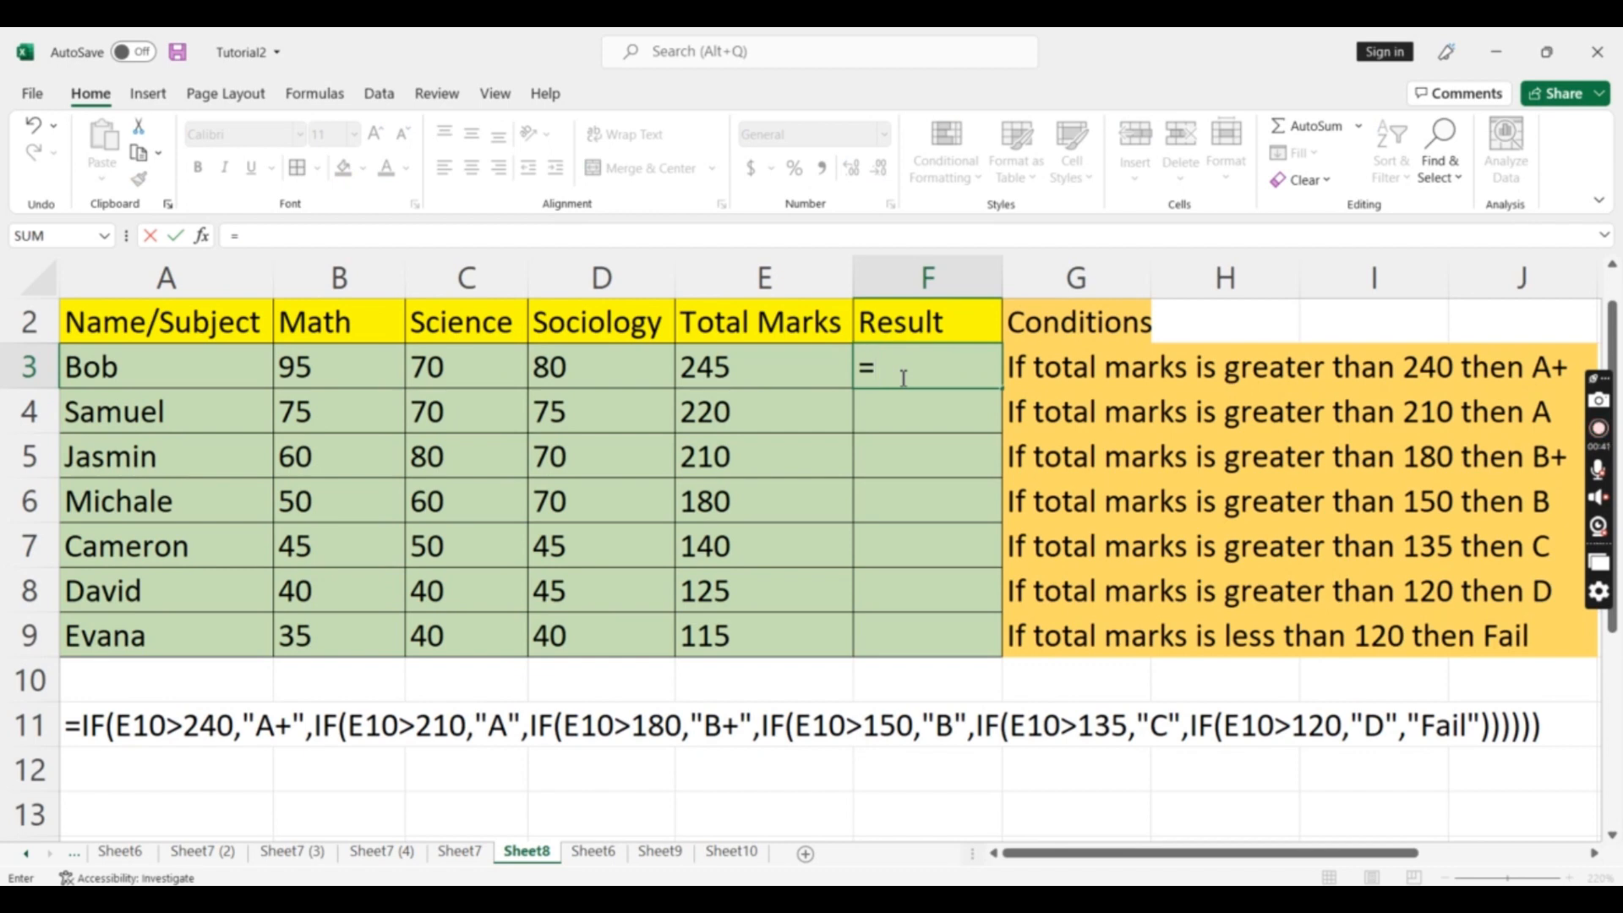
{"action": "type", "text": "if"}
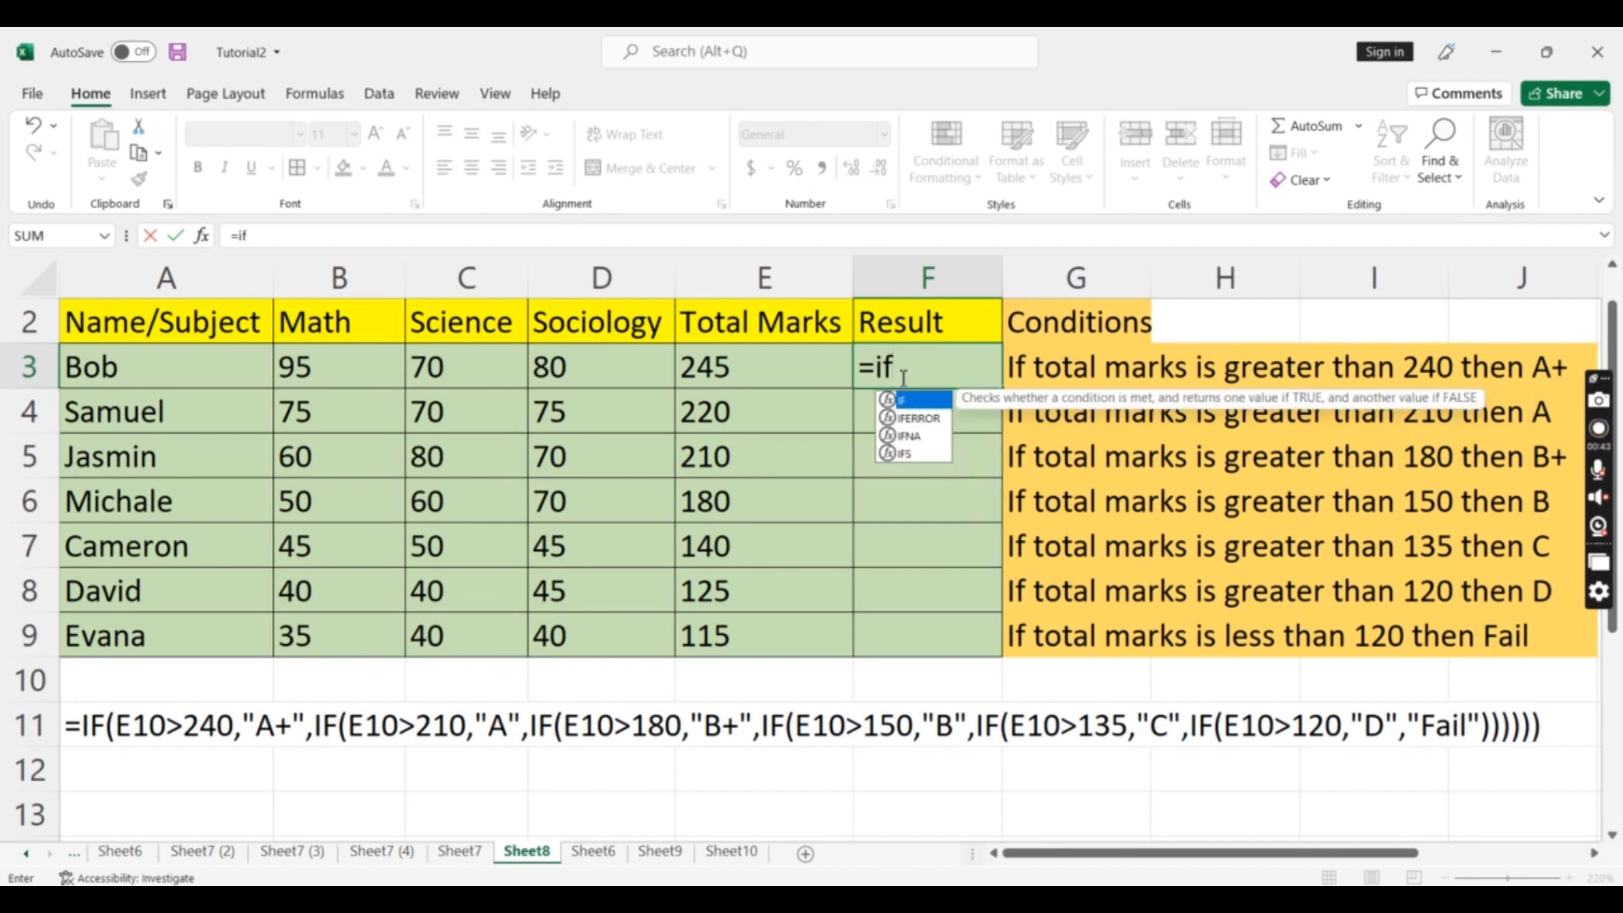
{"action": "type", "text": "("}
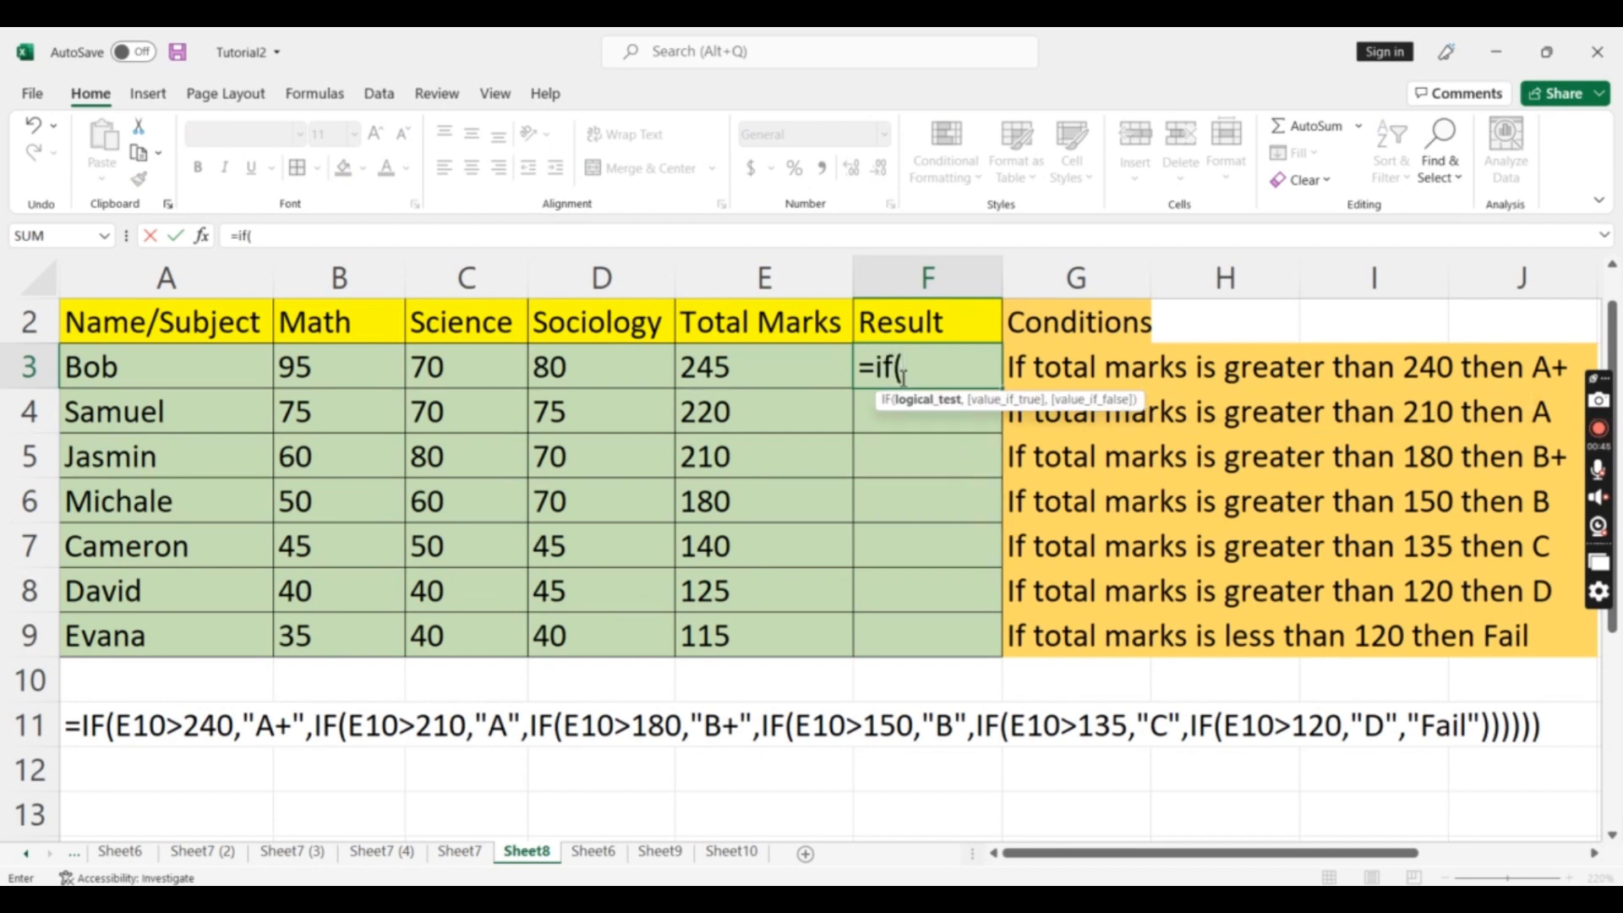
{"action": "left_click", "coordinate": [725, 372]}
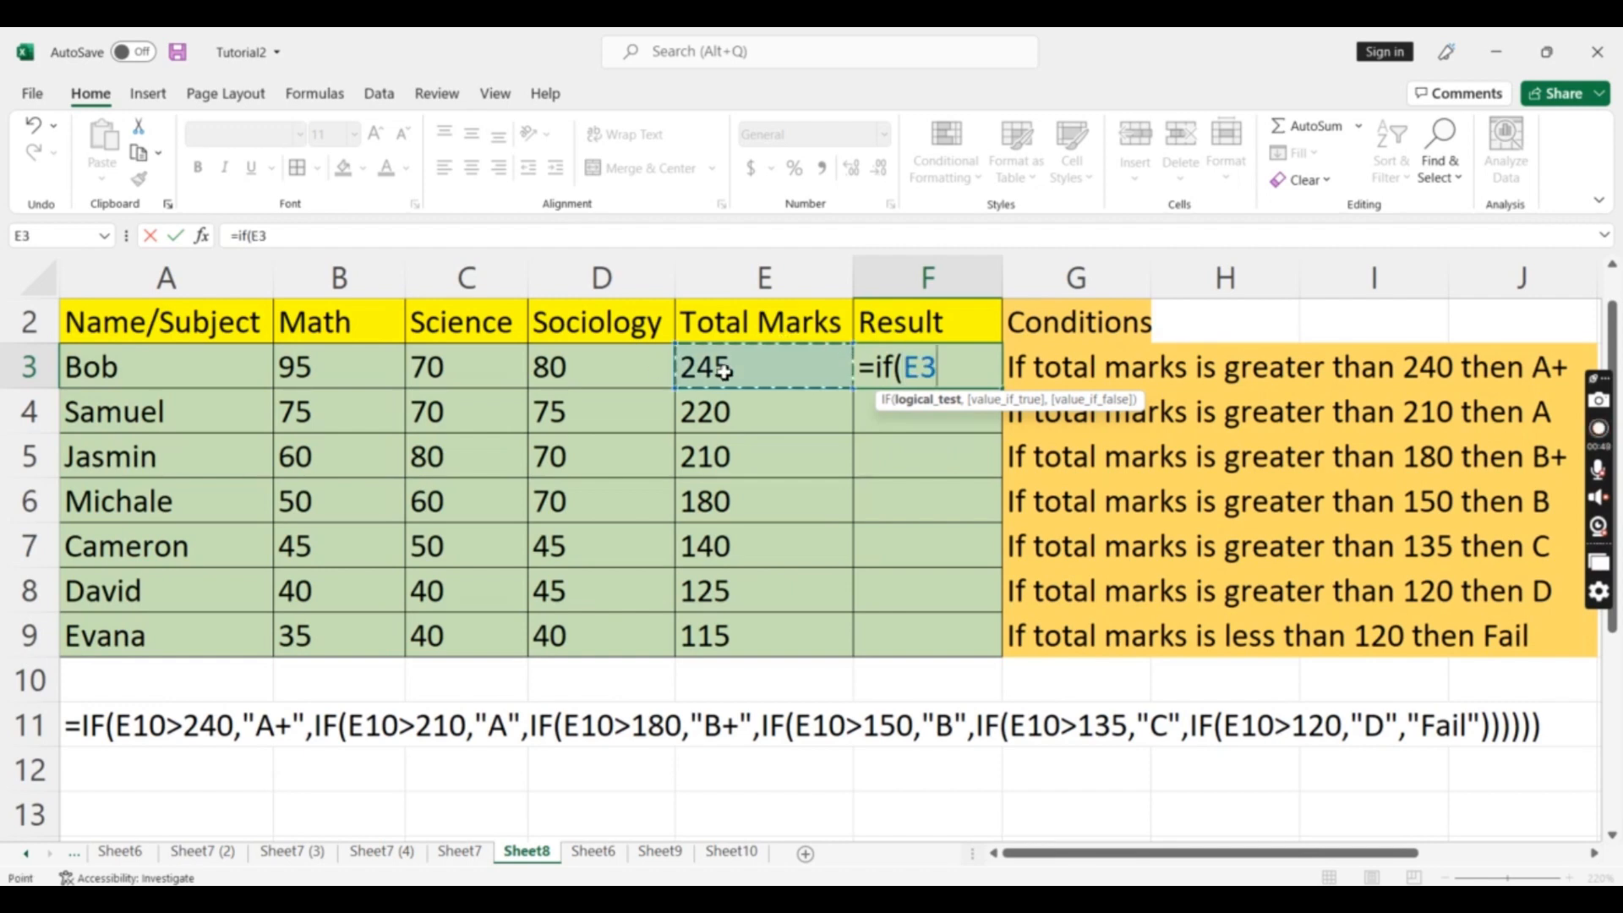
{"action": "type", "text": ">240"}
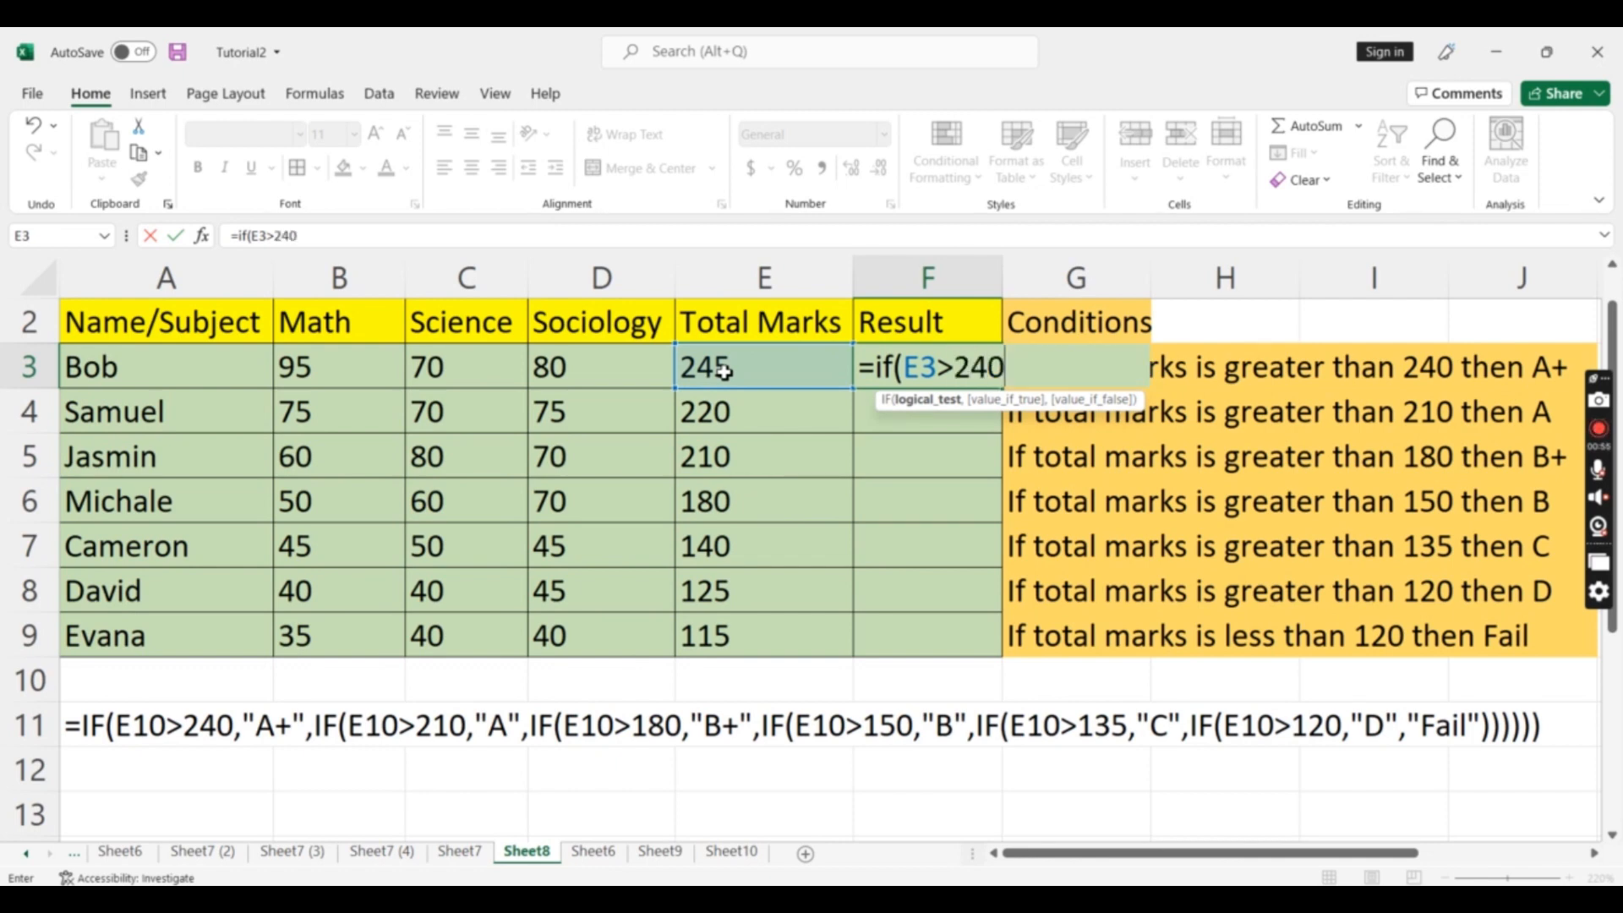
{"action": "type", "text": ",\""}
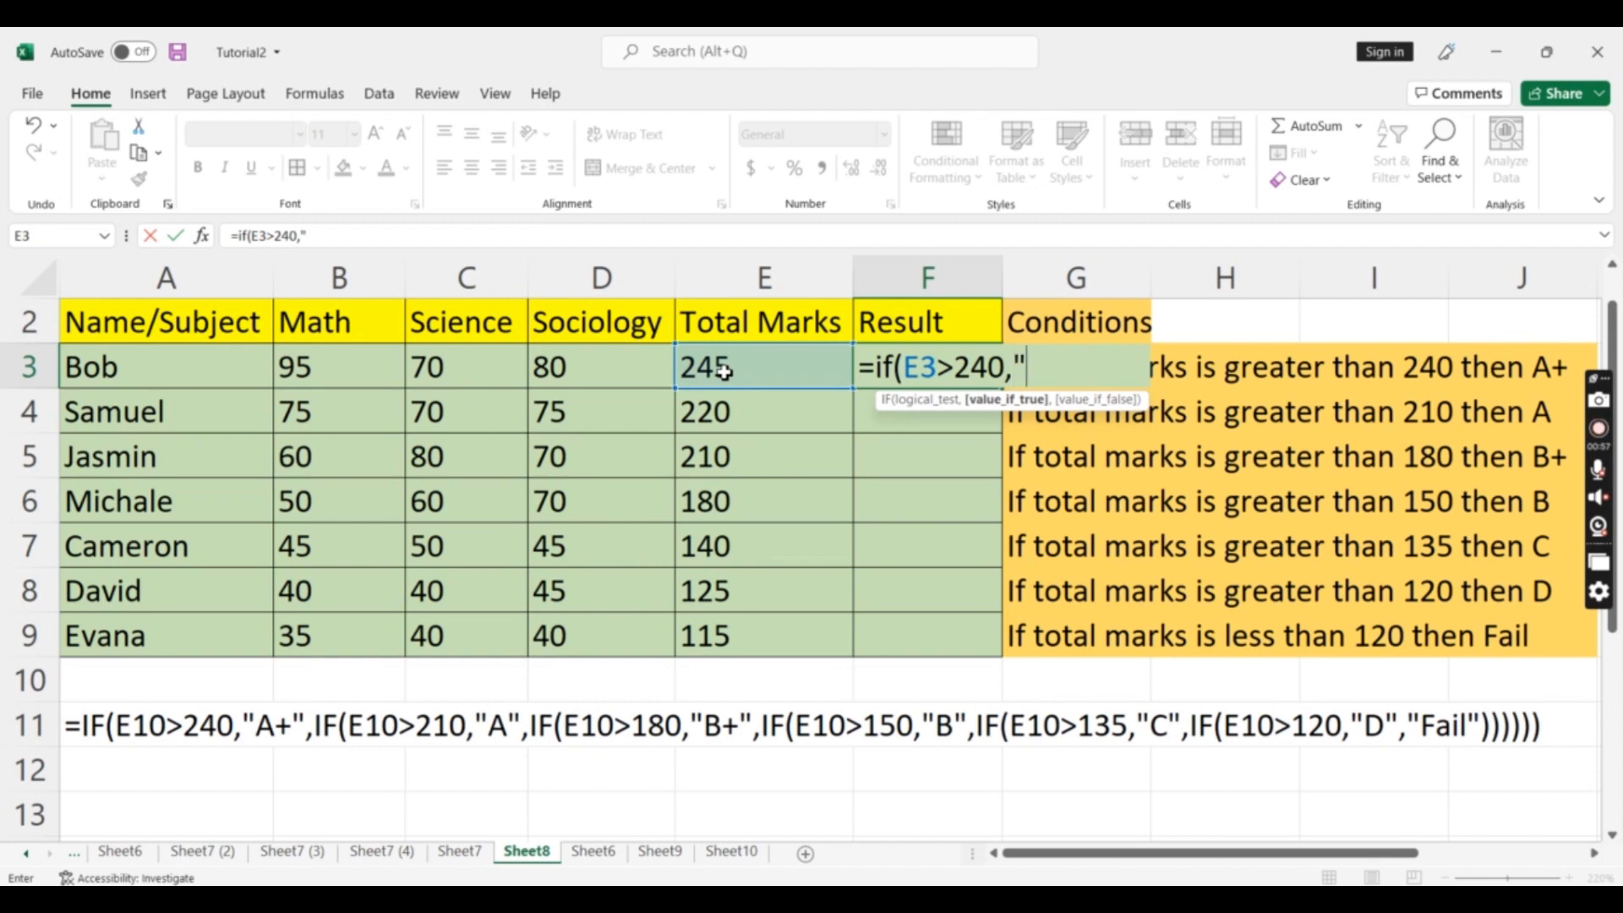
{"action": "type", "text": "a"}
Add "A+" as the value if true and open a nested IF as the value if false
{"action": "key", "text": "BackSpace"}
{"action": "type", "text": "A+\","}
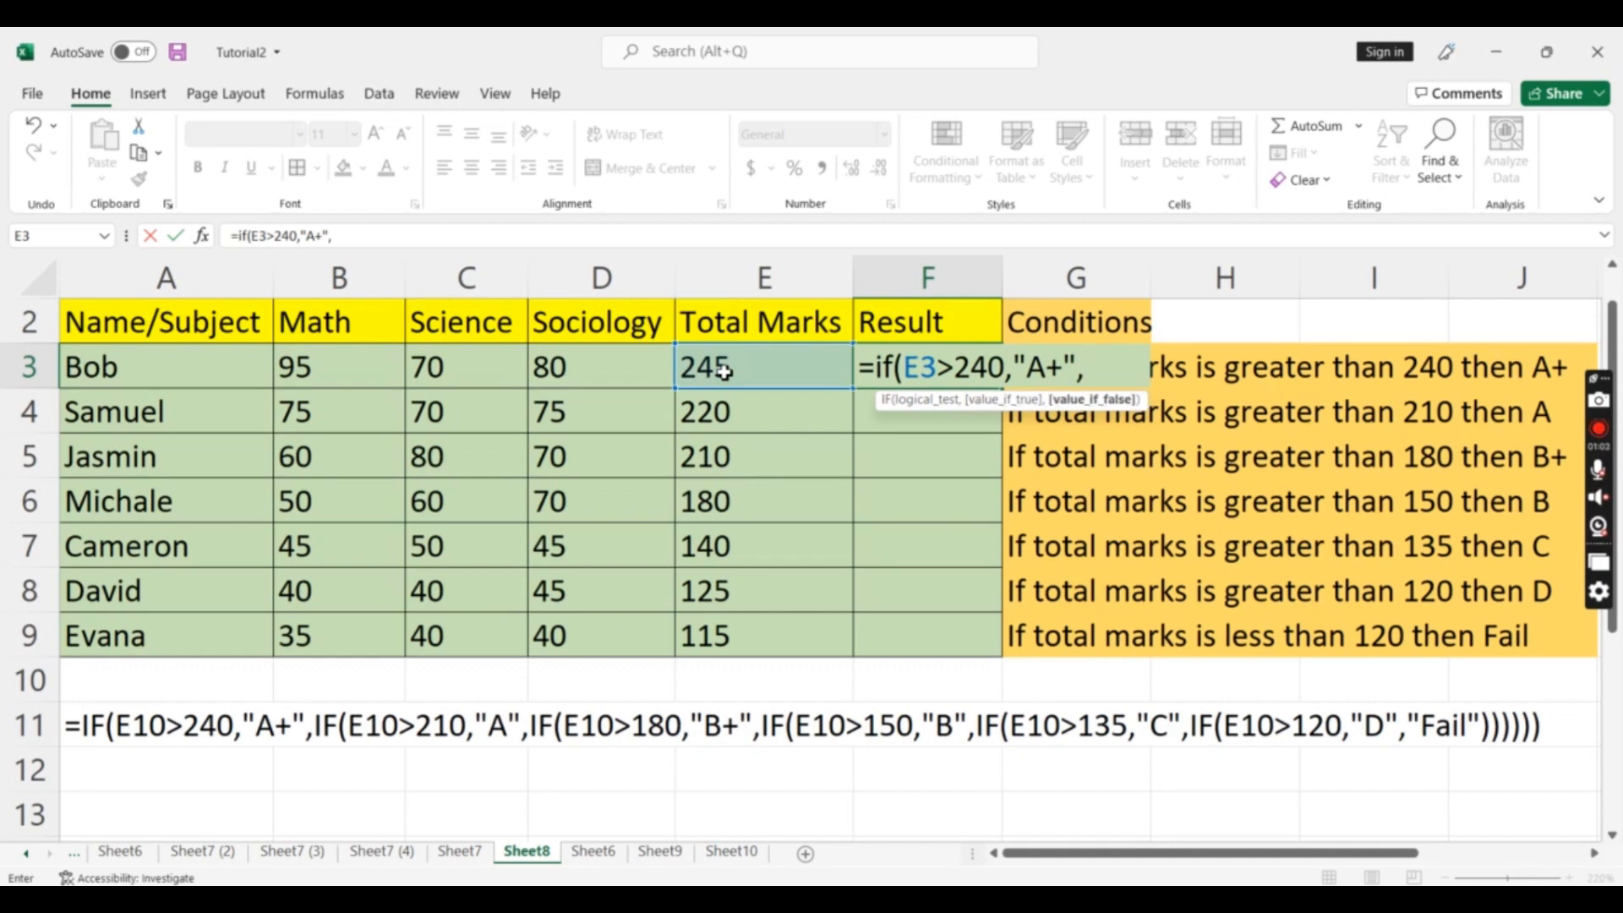
{"action": "type", "text": "IF"}
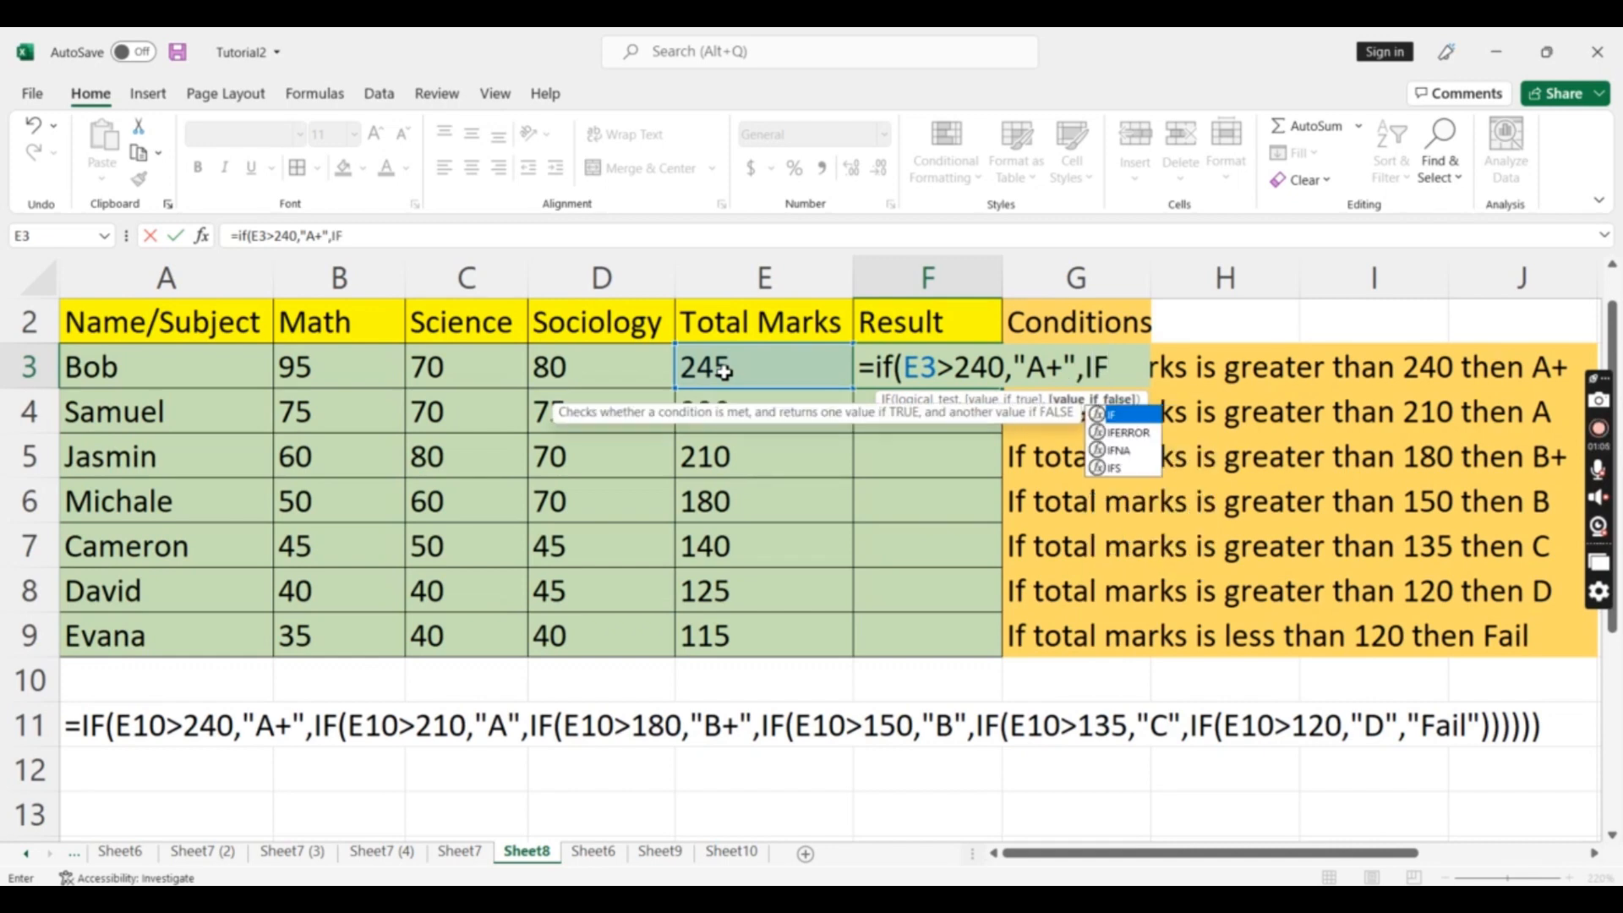
{"action": "type", "text": "("}
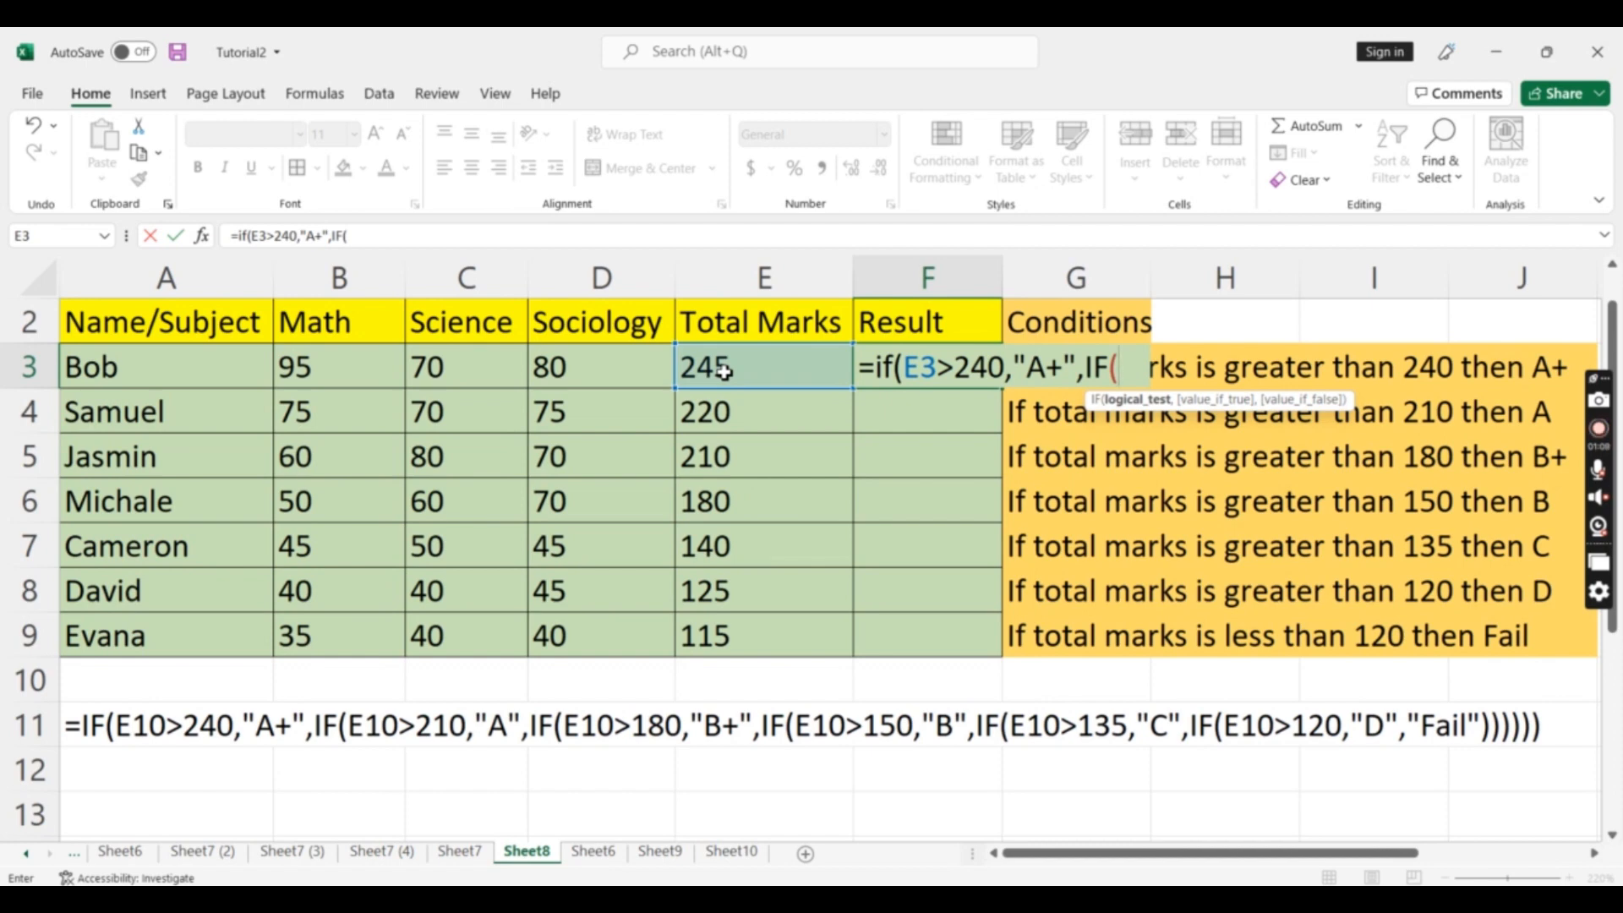
{"action": "type", "text": "E"}
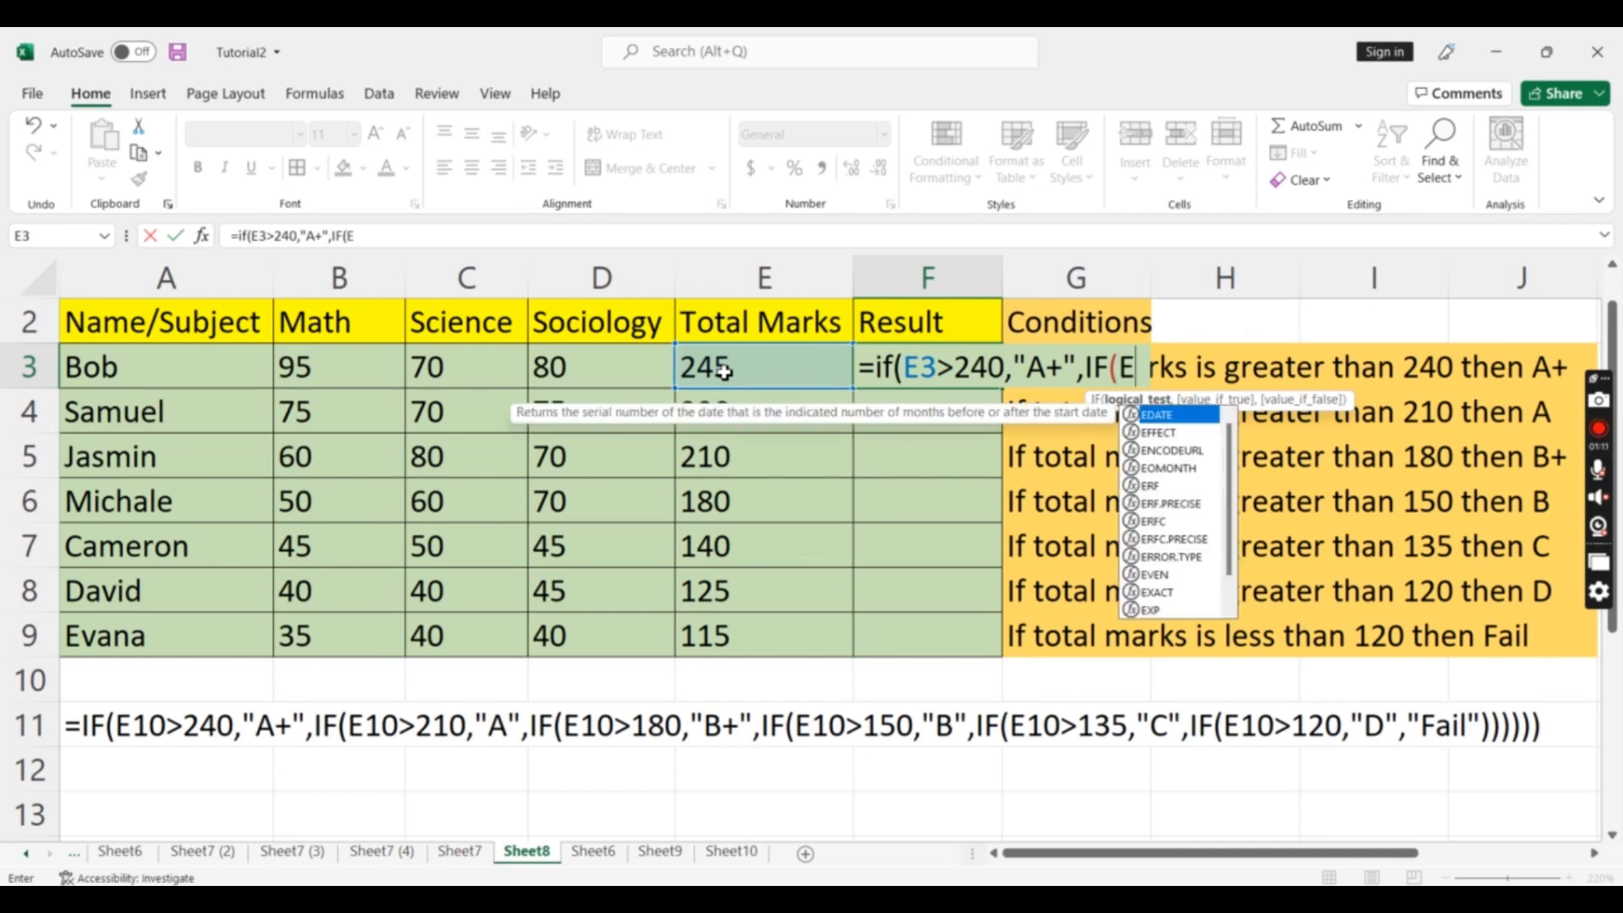
{"action": "type", "text": "3"}
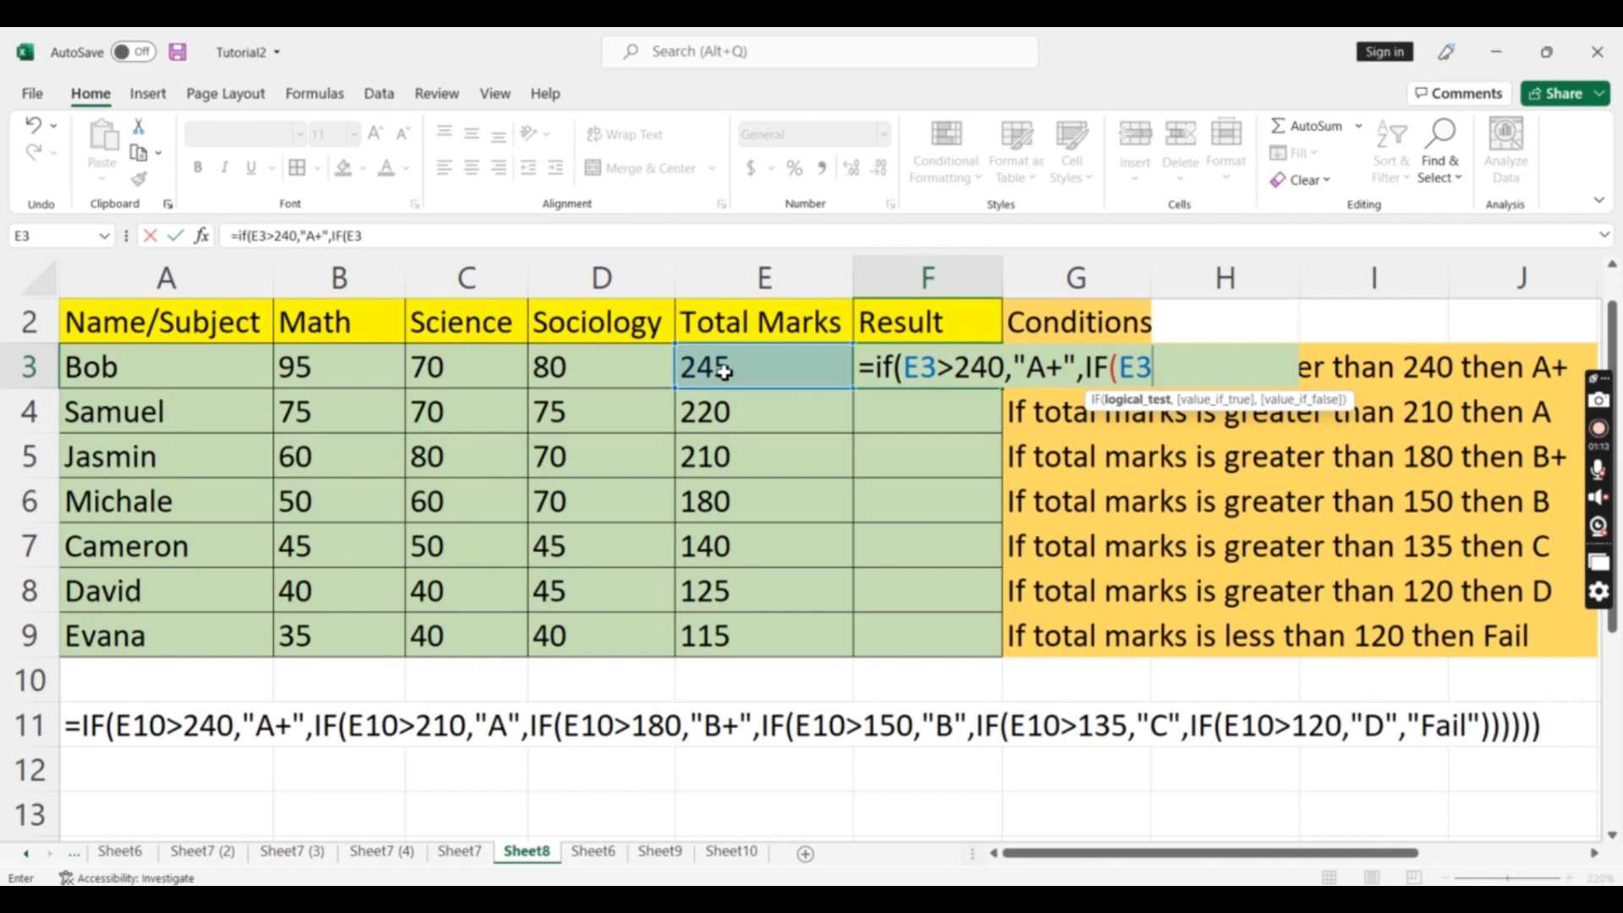
{"action": "type", "text": ">210"}
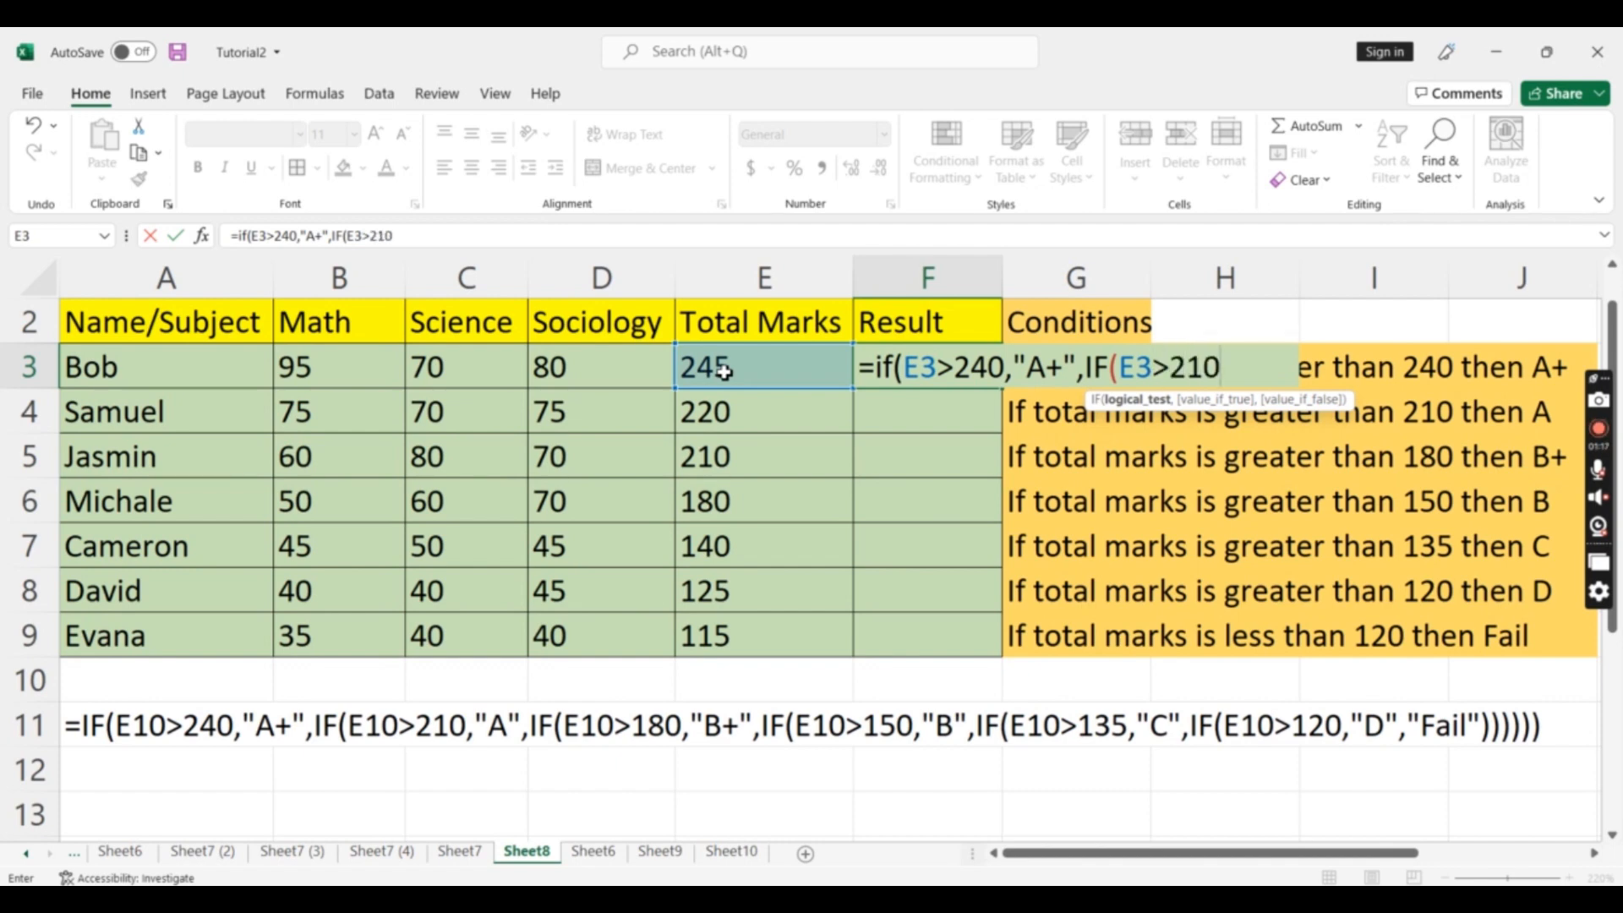
{"action": "type", "text": ",\""}
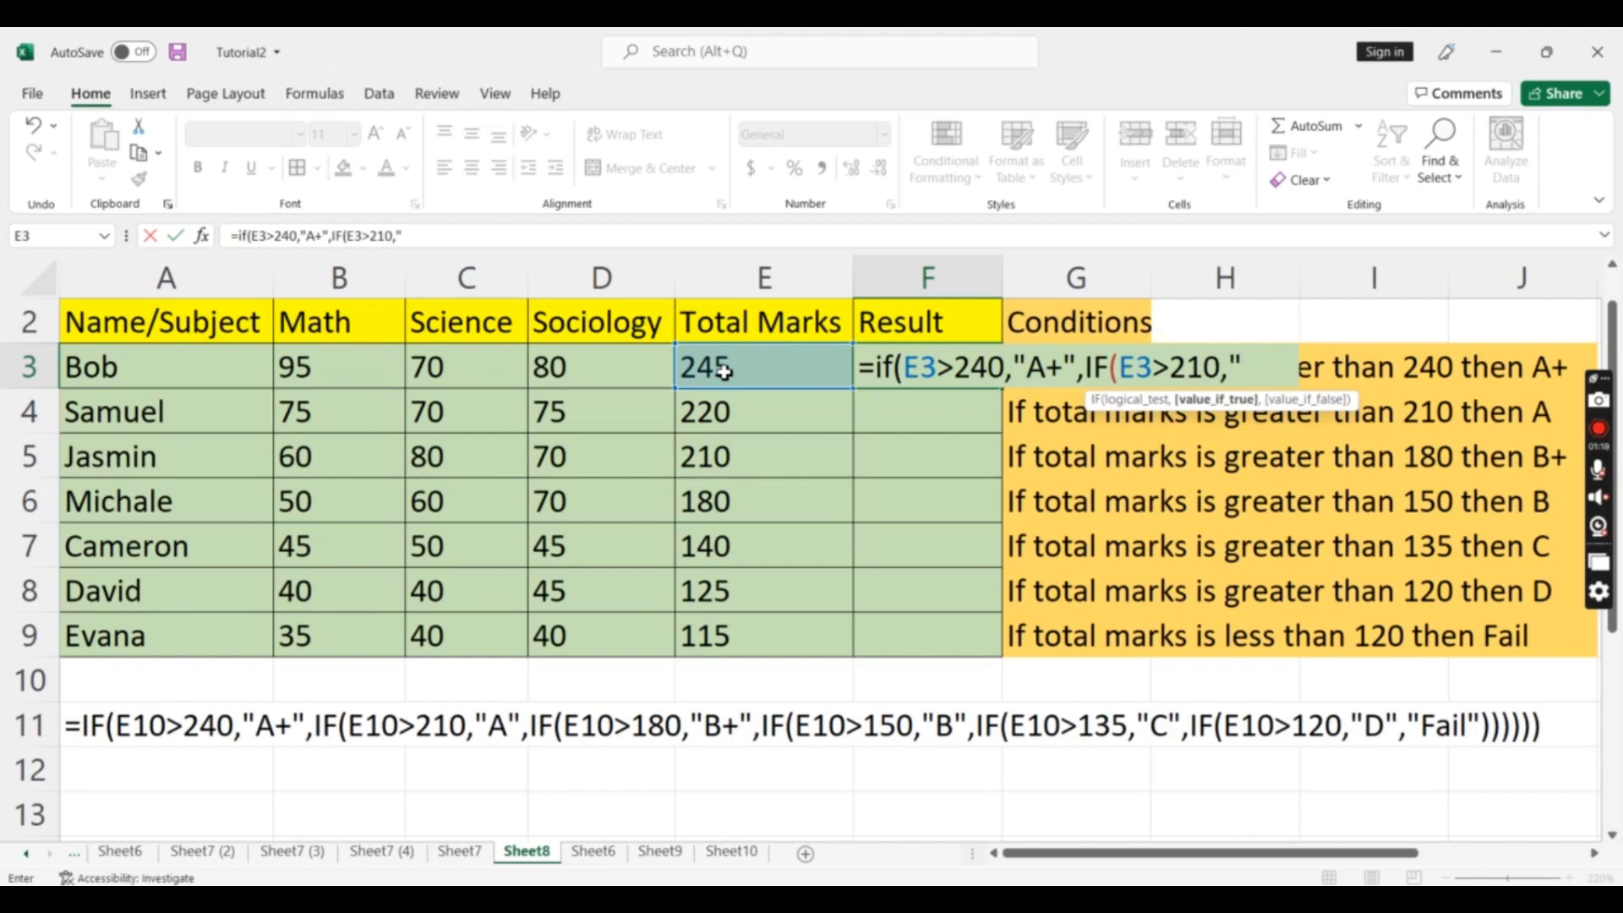
{"action": "type", "text": "A\","}
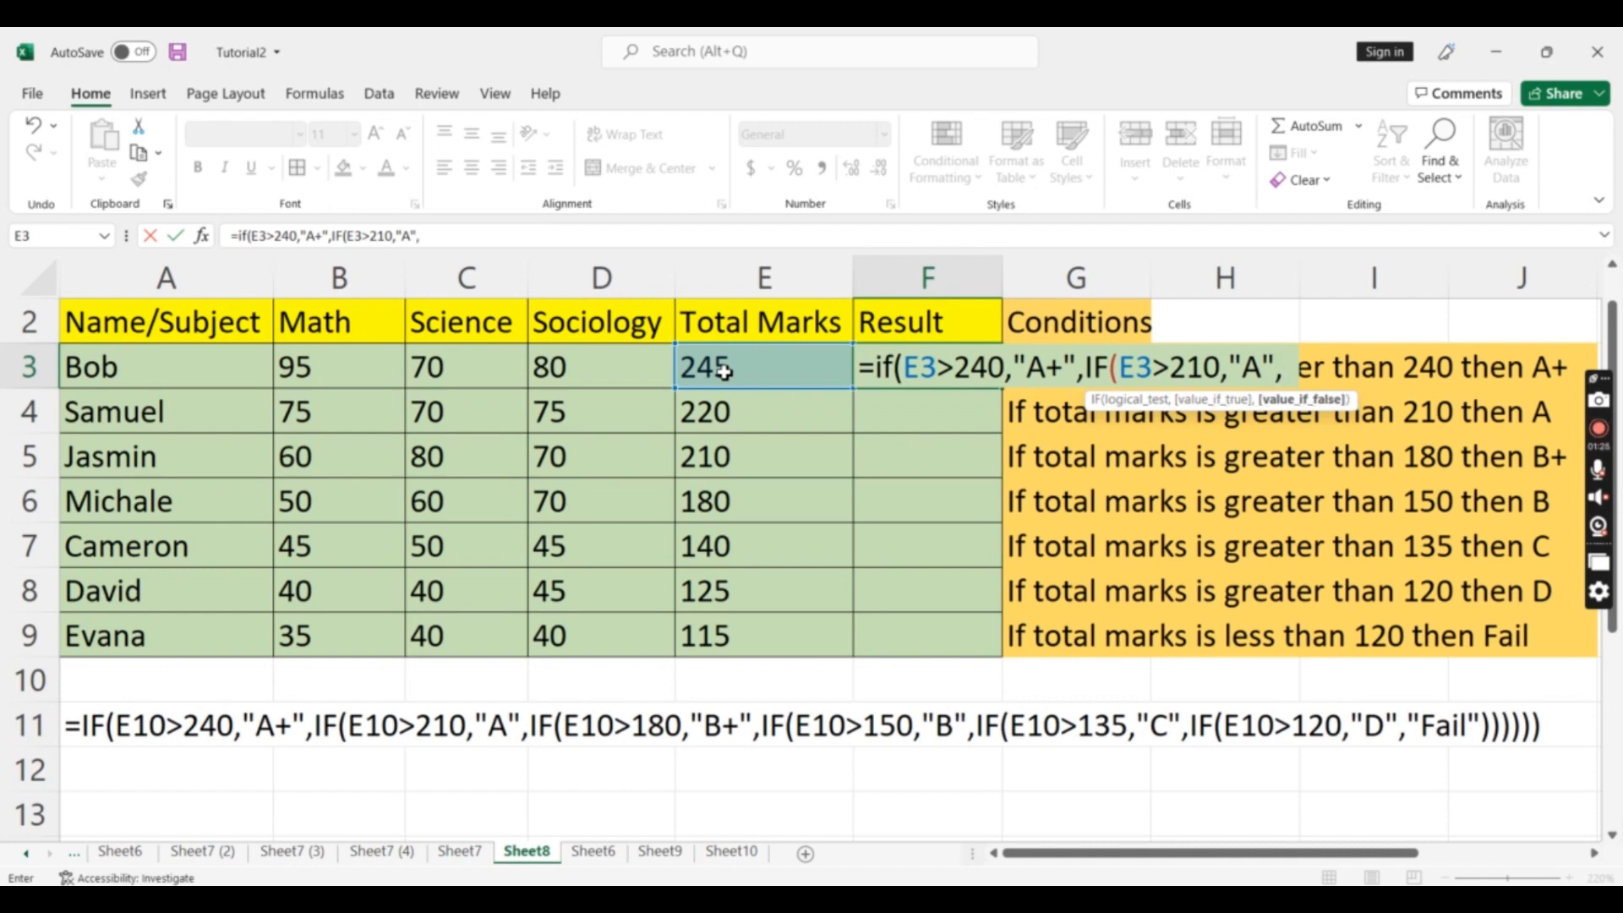
{"action": "type", "text": "IF"}
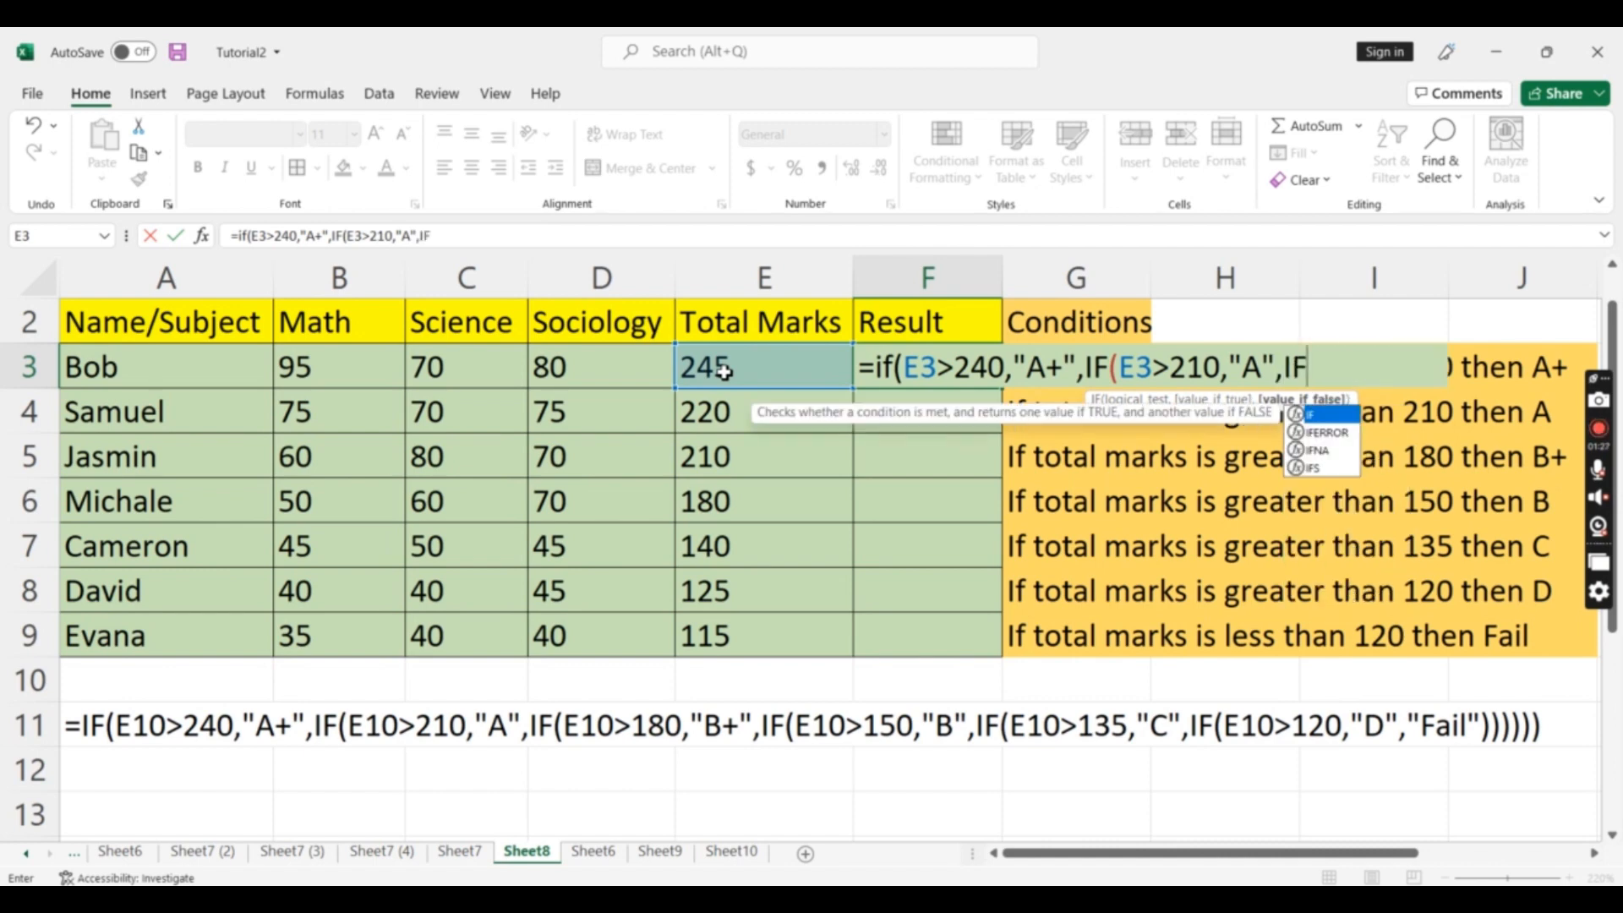
{"action": "type", "text": "(E3>"}
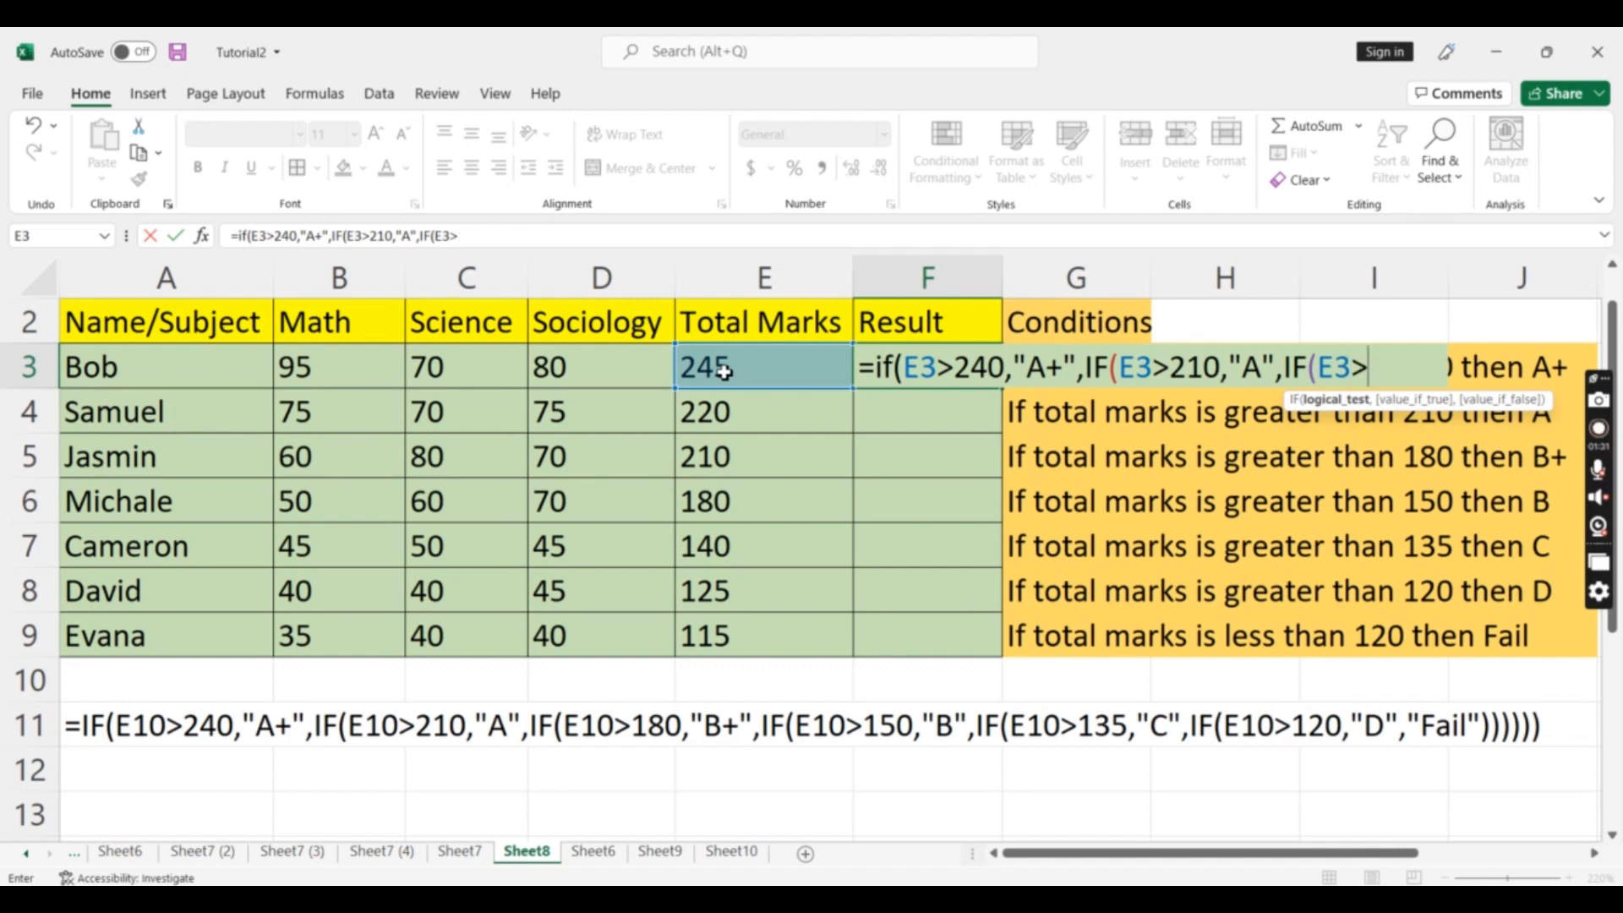
{"action": "type", "text": "180,\""}
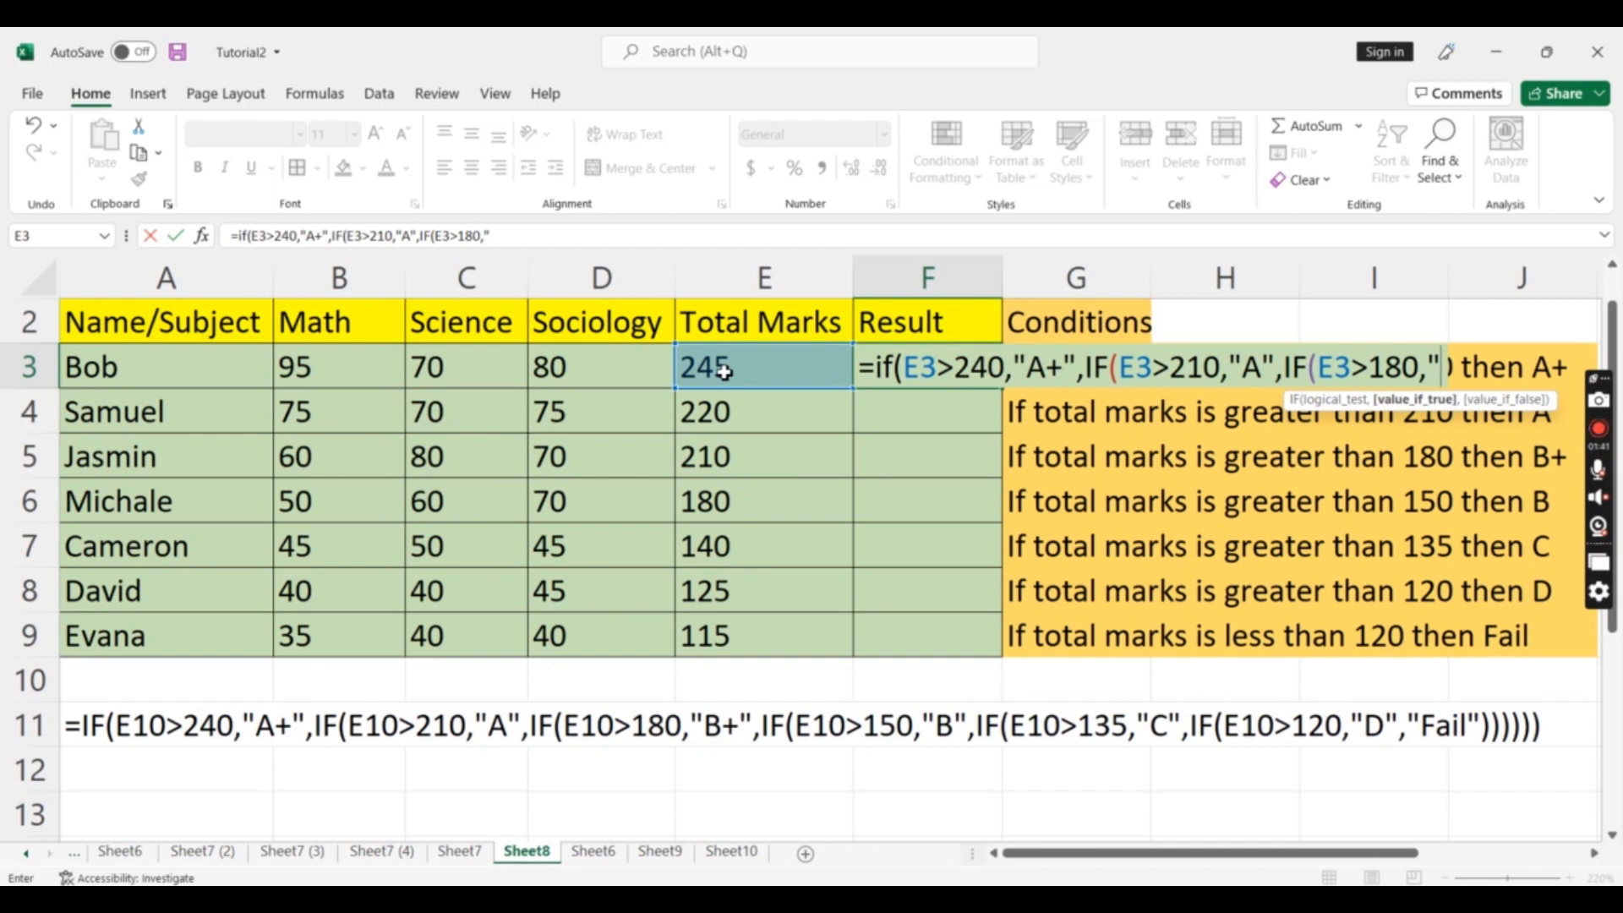
Add a further nested IF testing whether E3 is greater than 180, returning "B+" if true
{"action": "type", "text": "B+\""}
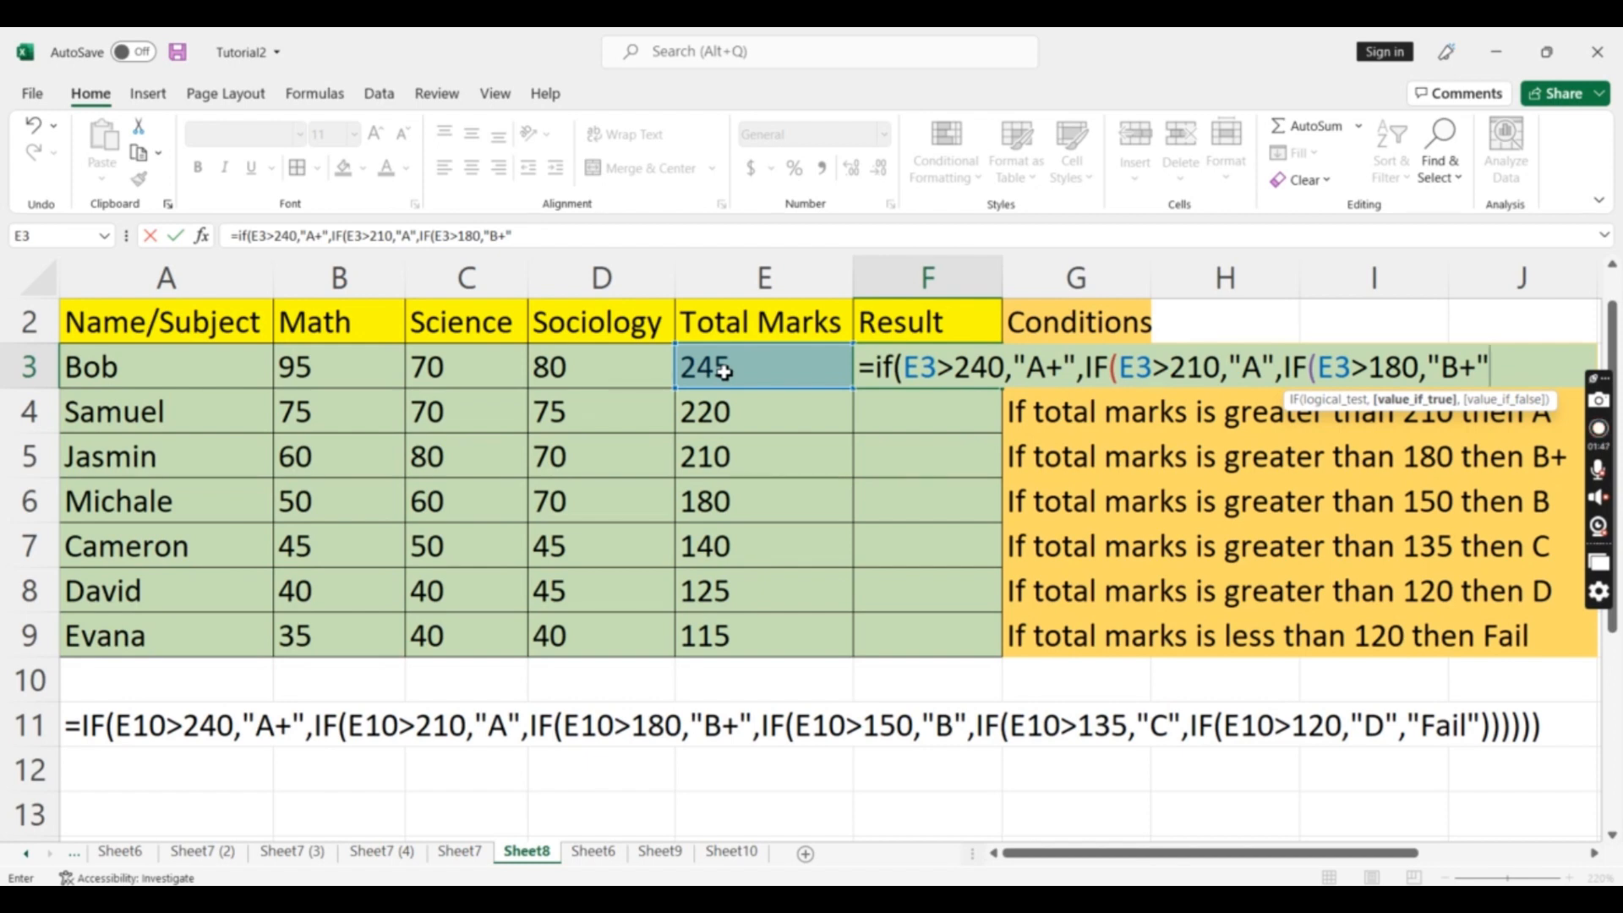
{"action": "type", "text": ",IF"}
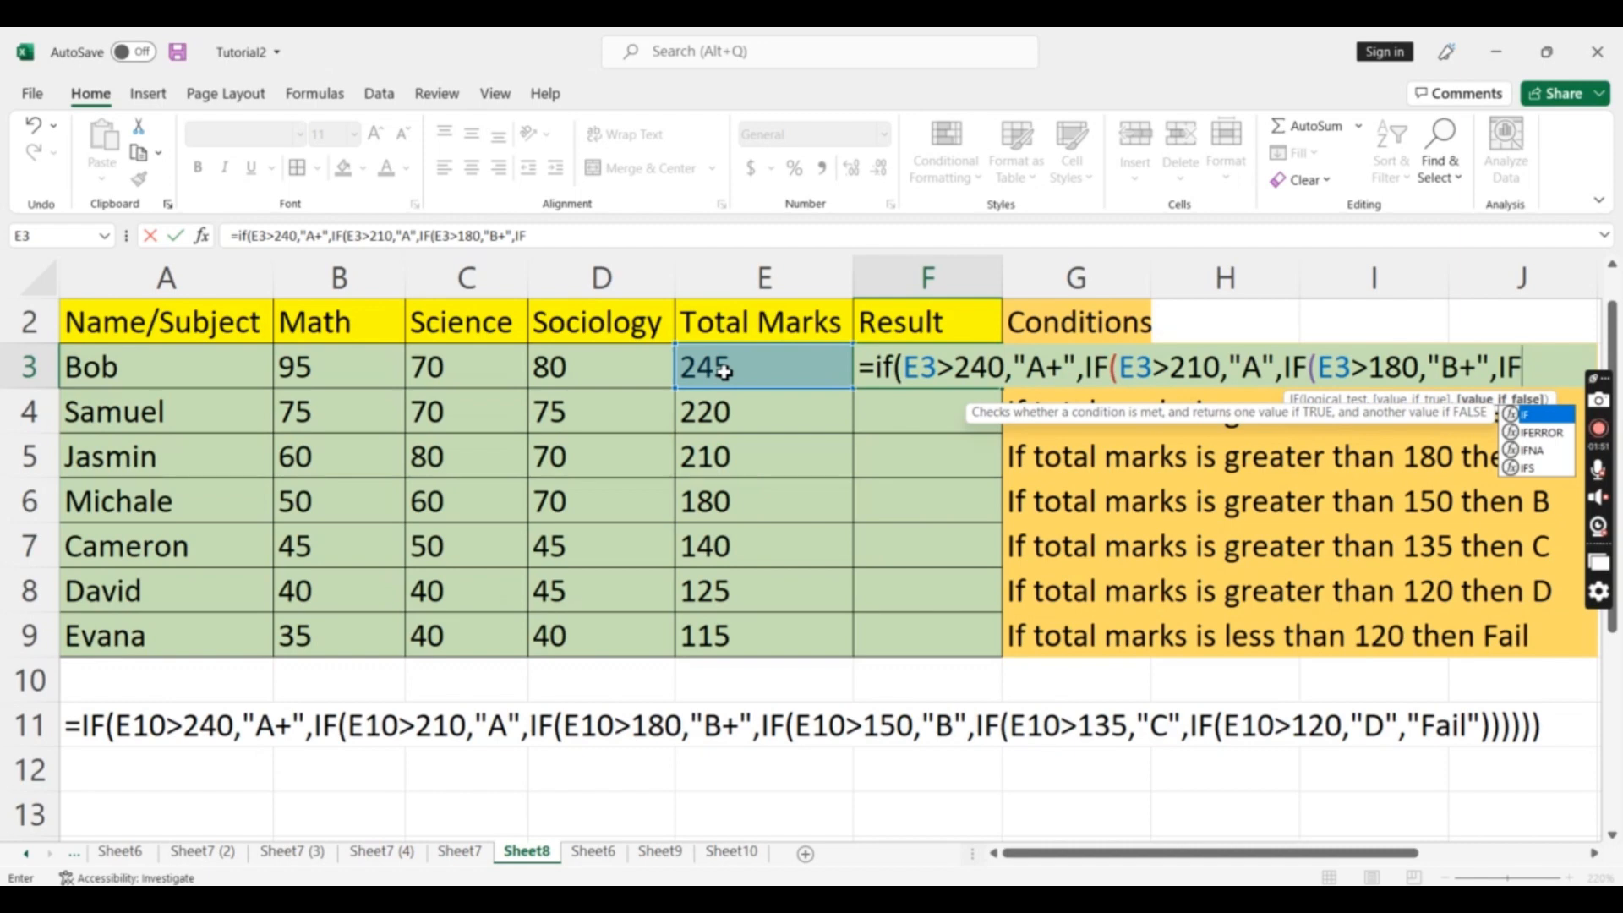
{"action": "type", "text": "(E"}
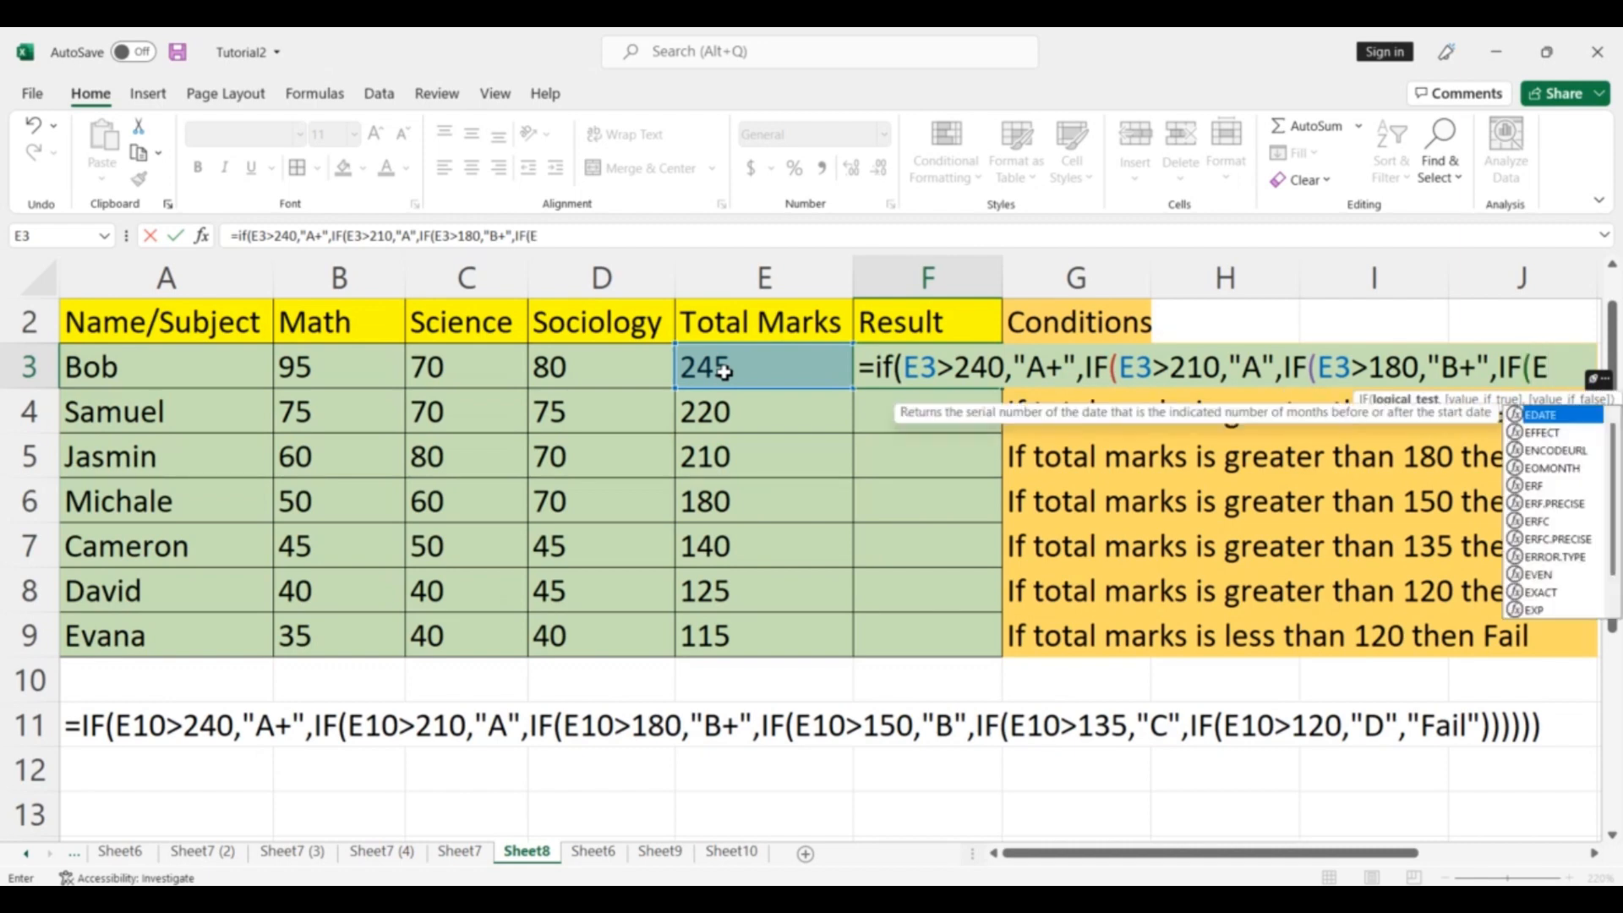
{"action": "type", "text": "3>"}
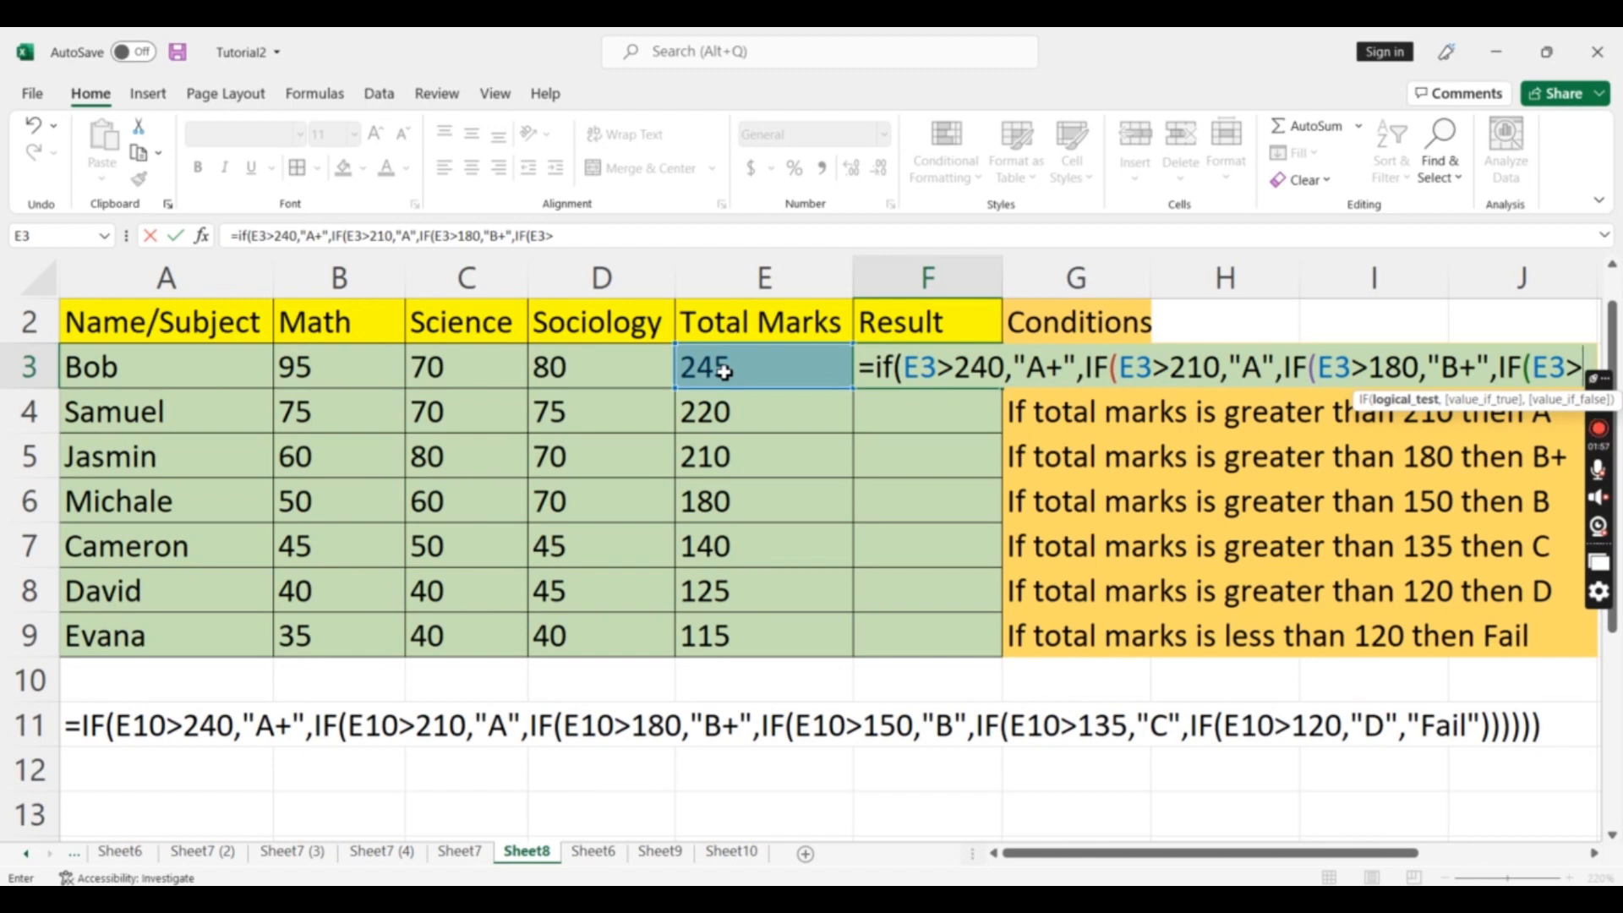
{"action": "type", "text": "150"}
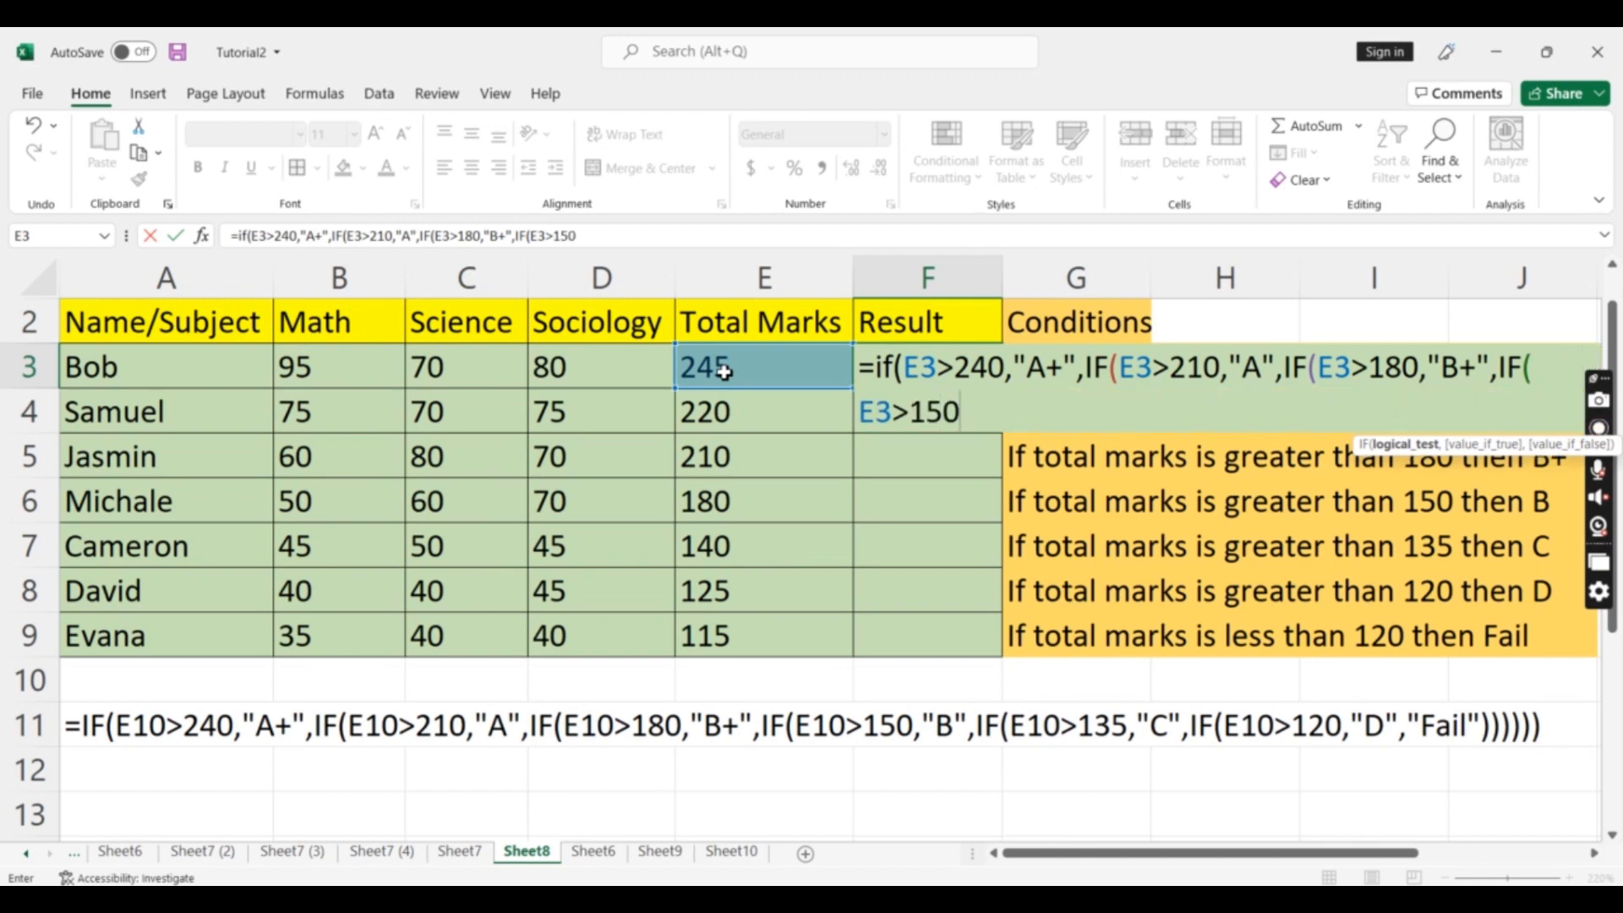
{"action": "type", "text": ",\""}
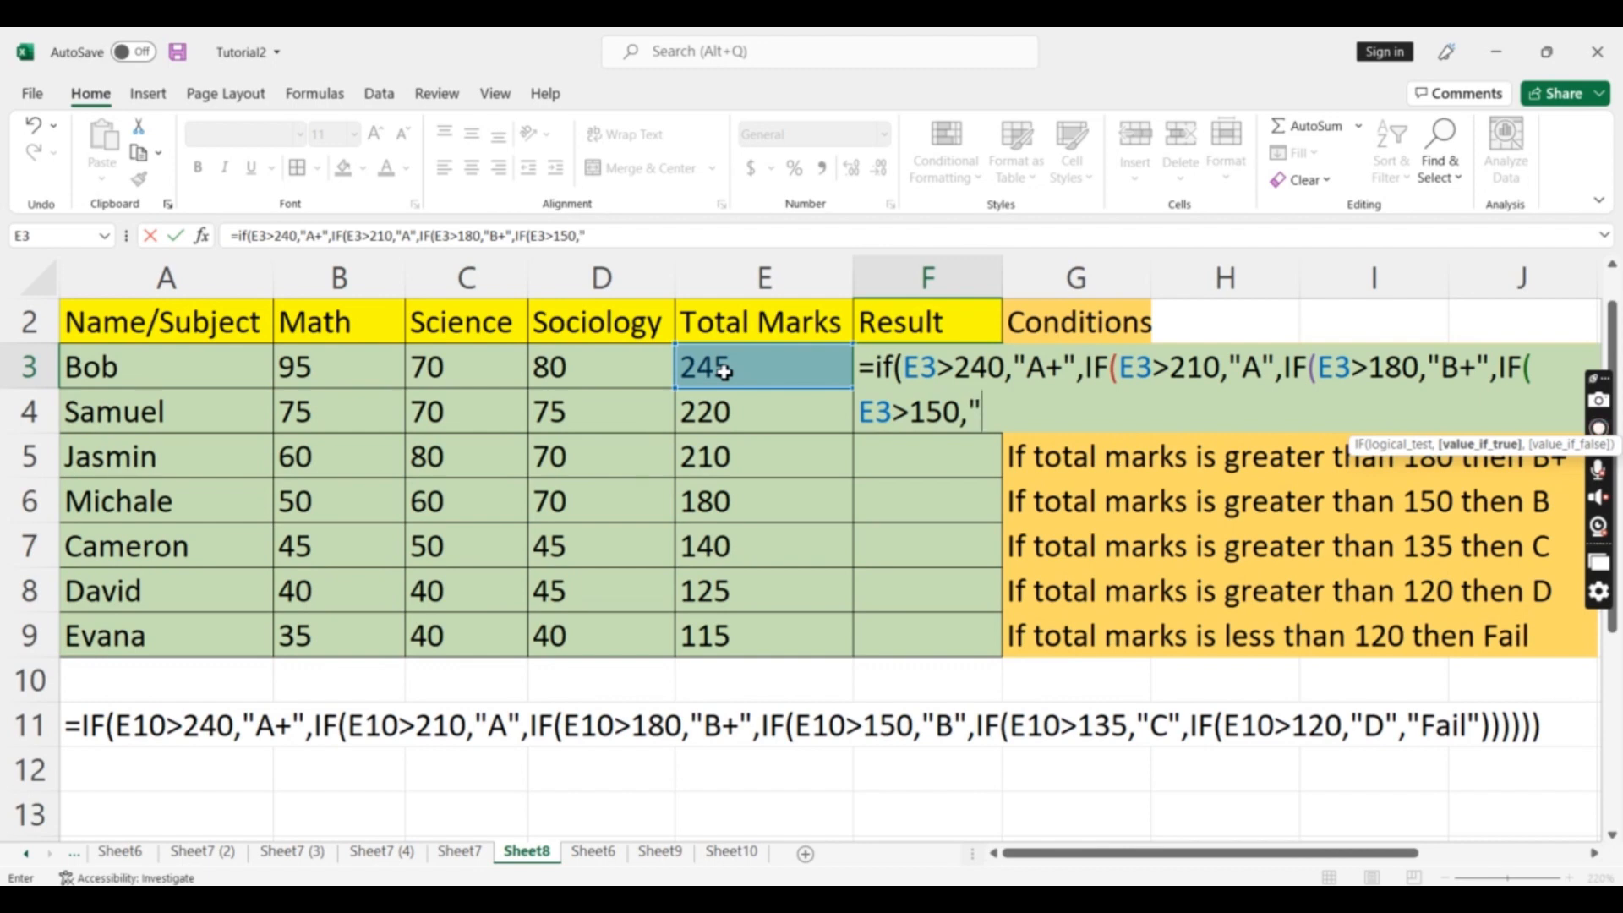
{"action": "type", "text": "B\",IF"}
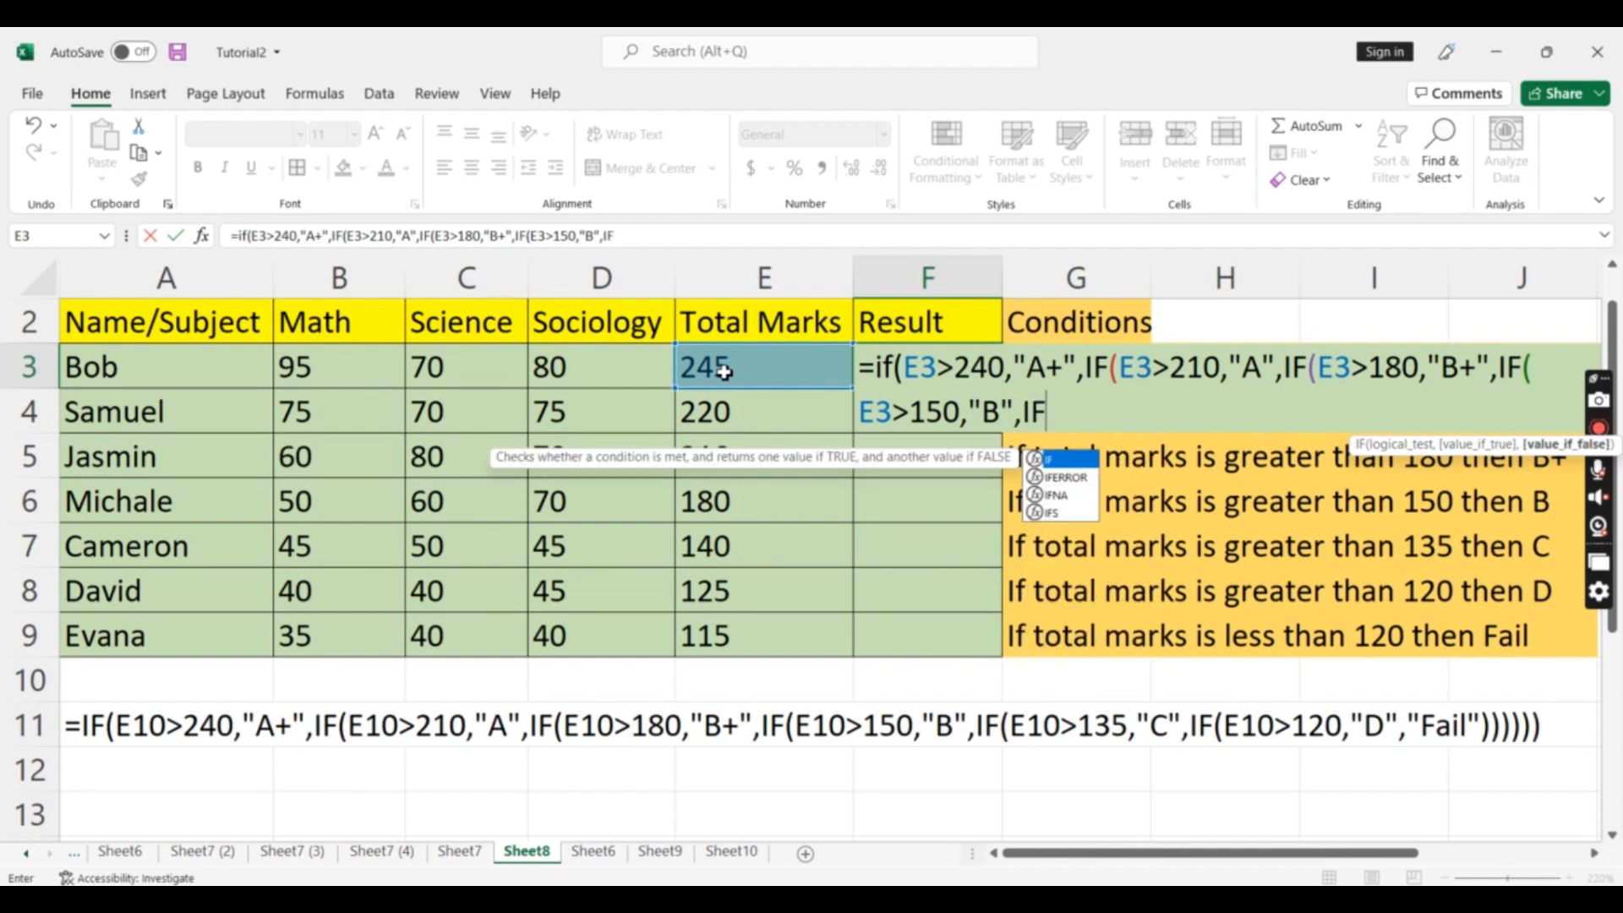
{"action": "type", "text": "(E3"}
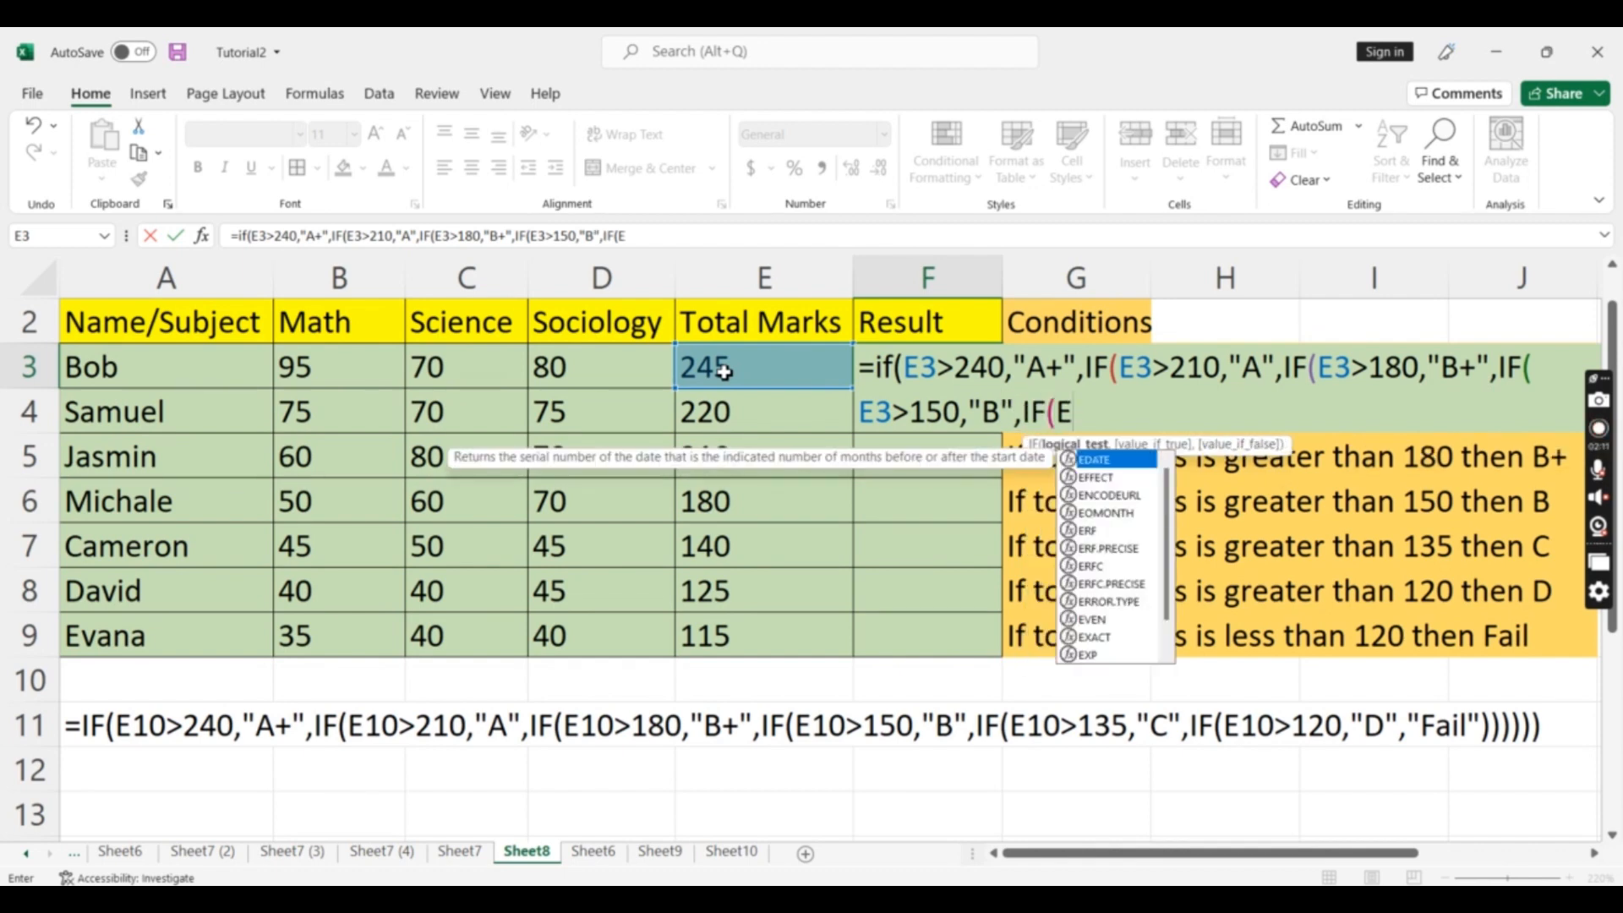
{"action": "type", "text": ">"}
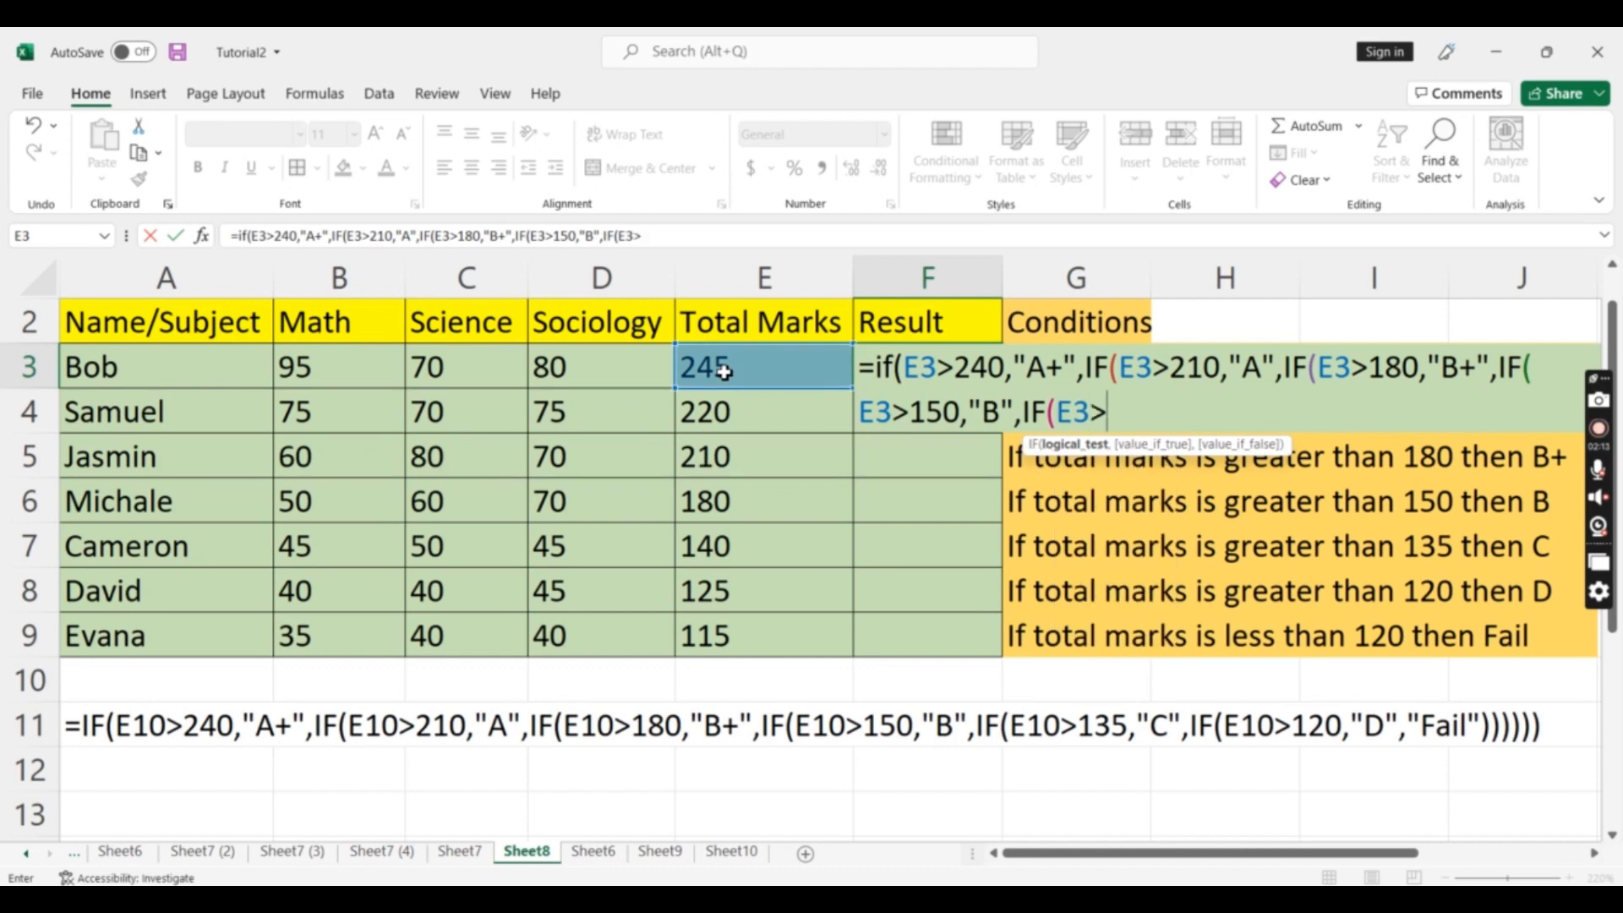
{"action": "type", "text": "135,"}
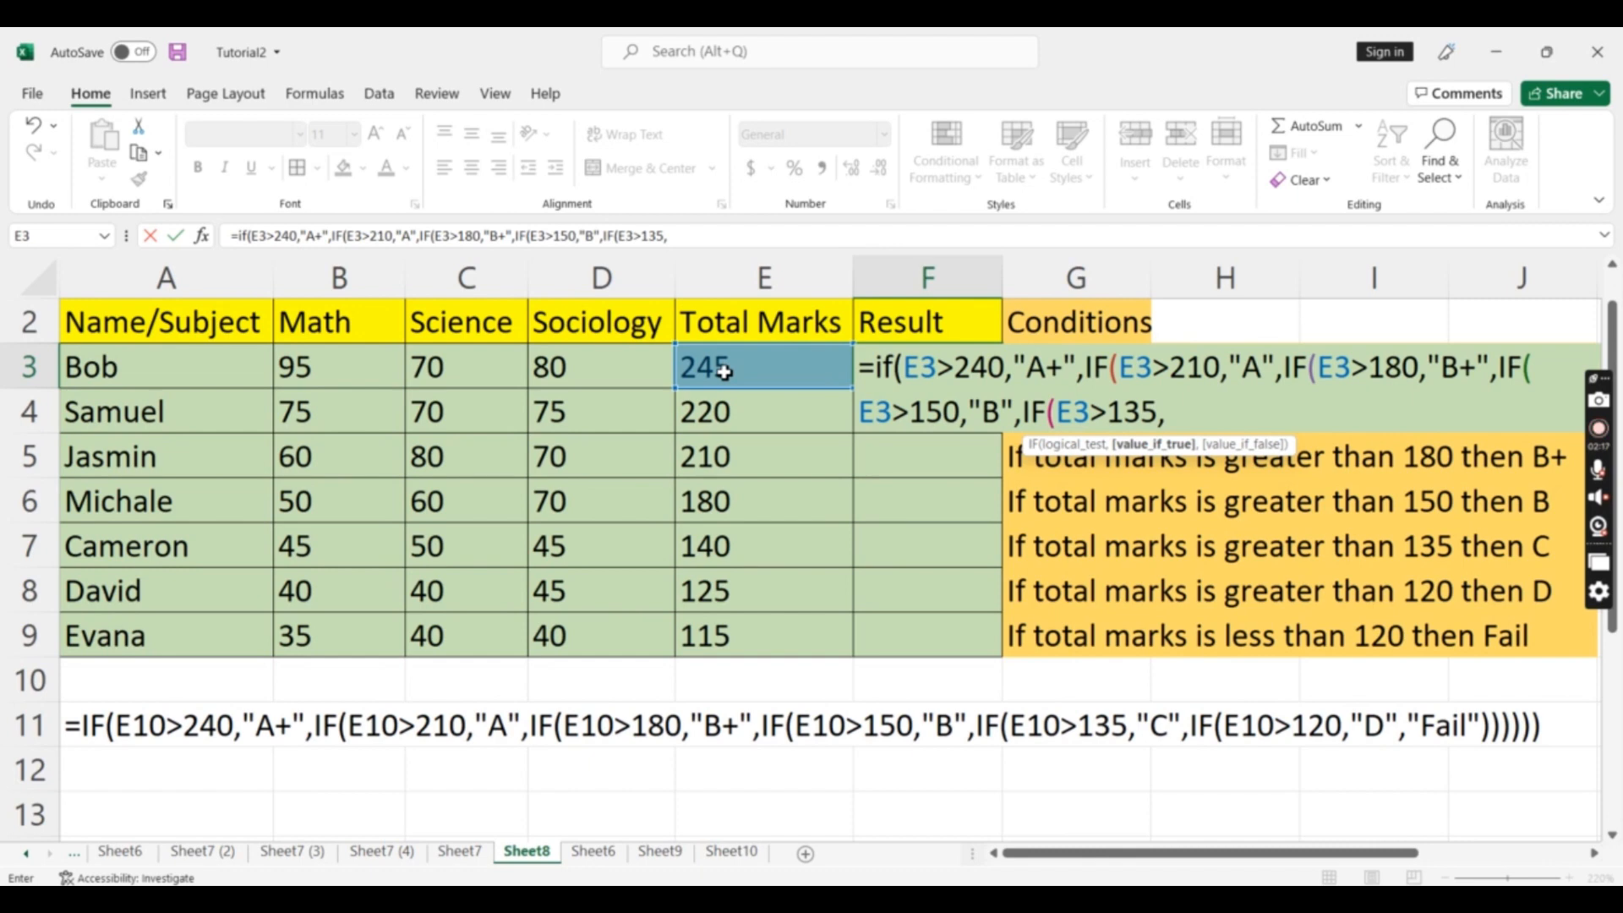
{"action": "type", "text": "\"C\",IF"}
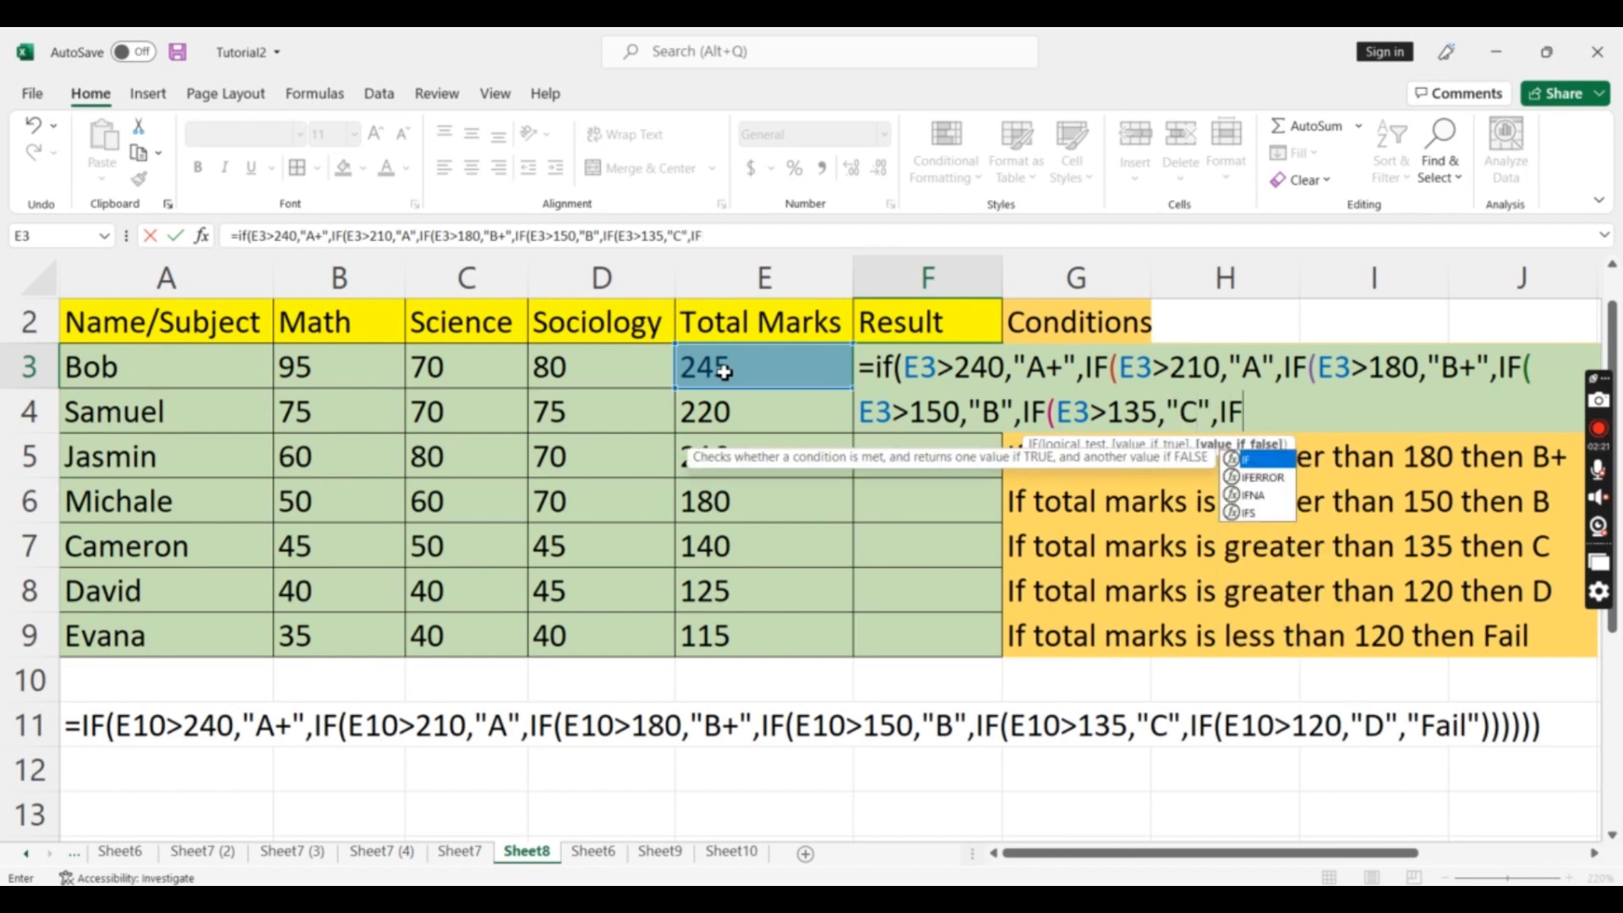
{"action": "type", "text": "(E3"}
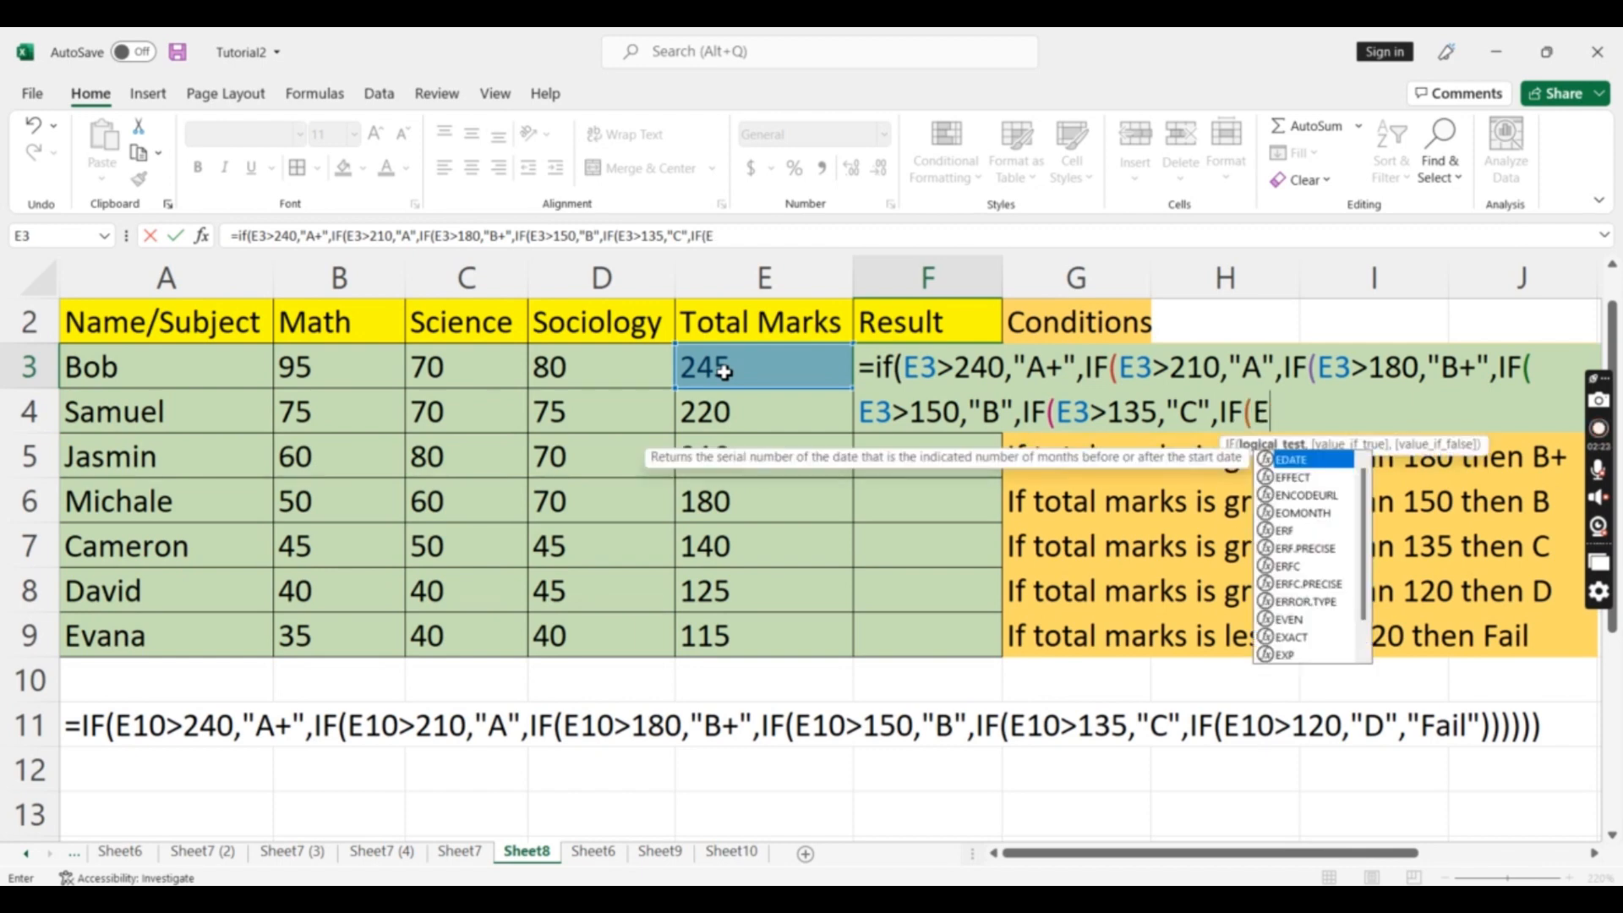
{"action": "type", "text": ">"}
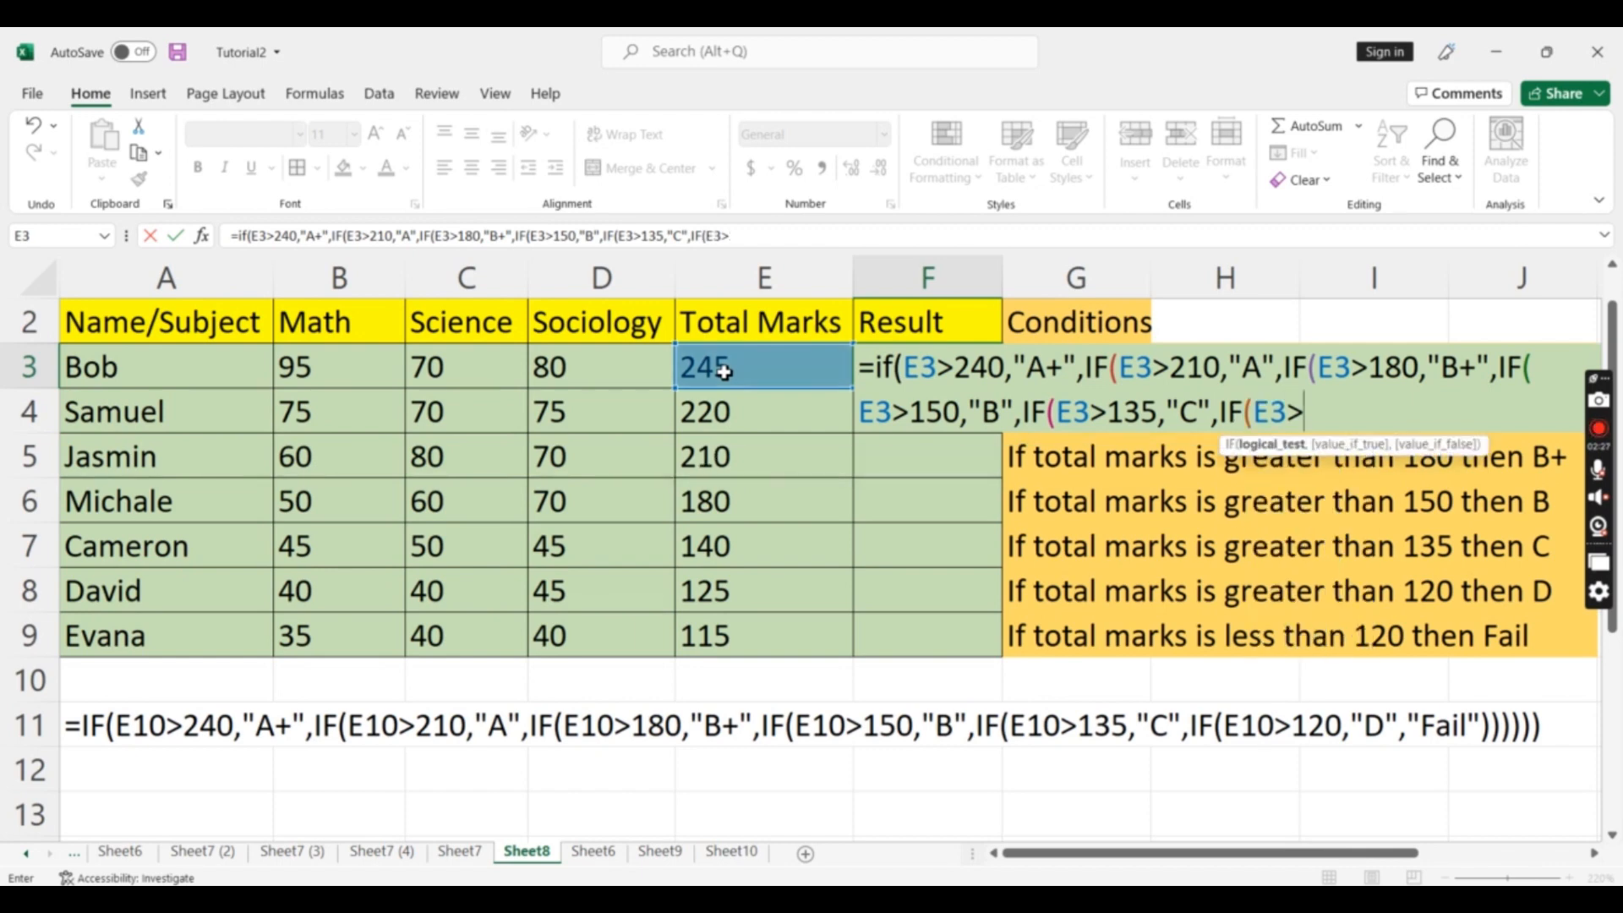
{"action": "type", "text": "12"}
{"action": "type", "text": "0,\""}
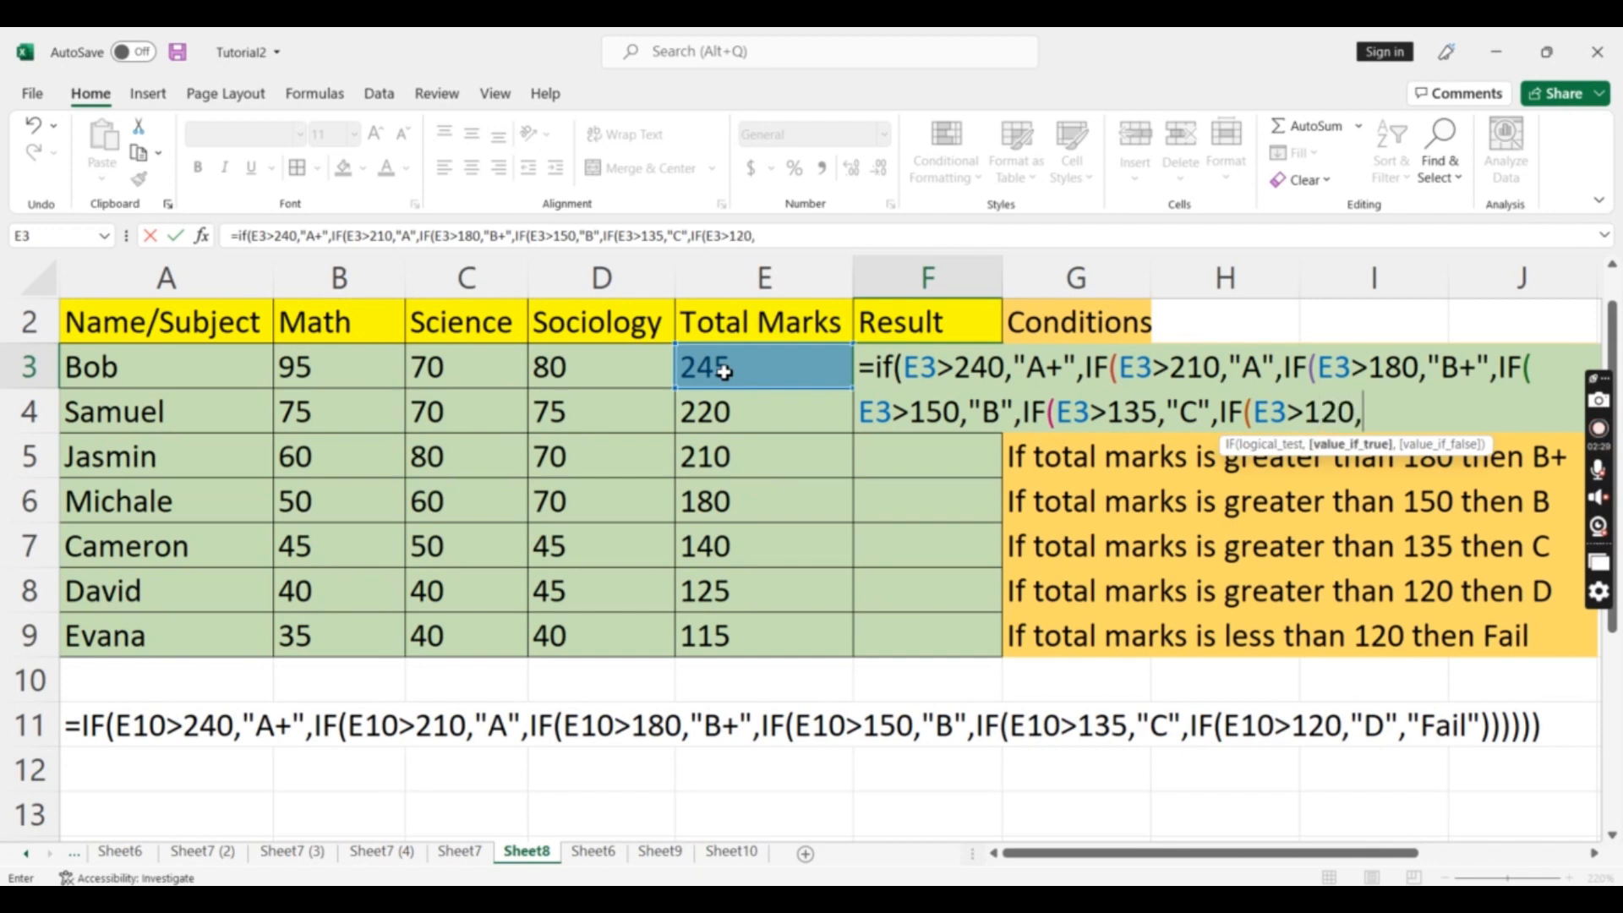
{"action": "type", "text": "D\""}
Set "Fail" as the last false value, close all six parentheses and enter the formula in F3
{"action": "type", "text": ","}
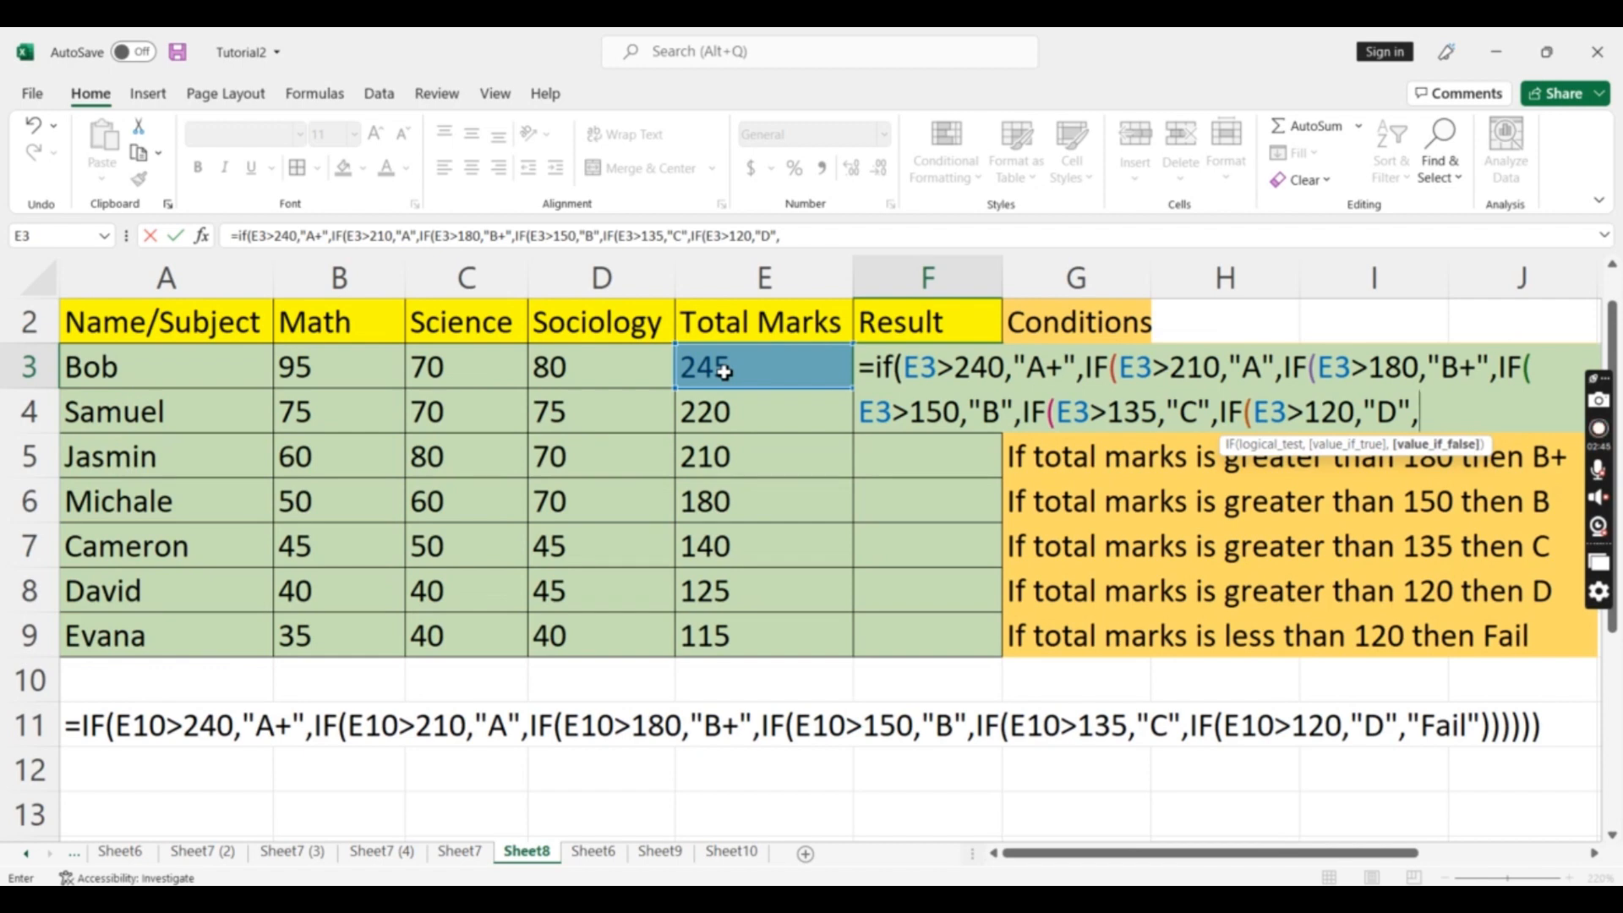
{"action": "type", "text": "\"Fail\""}
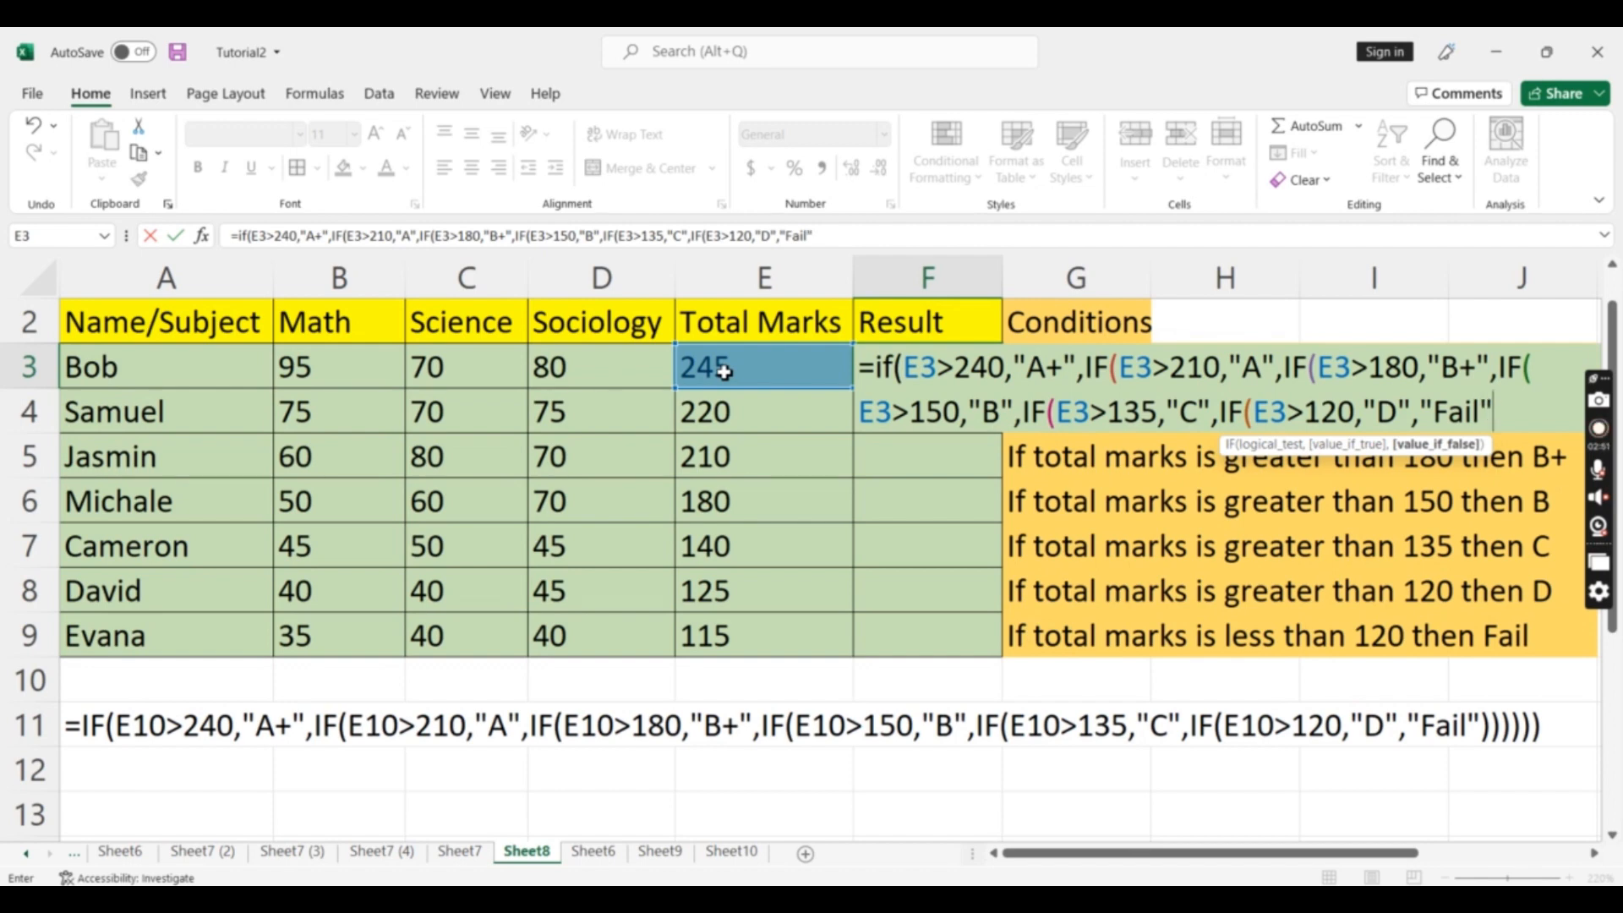
{"action": "type", "text": ")"}
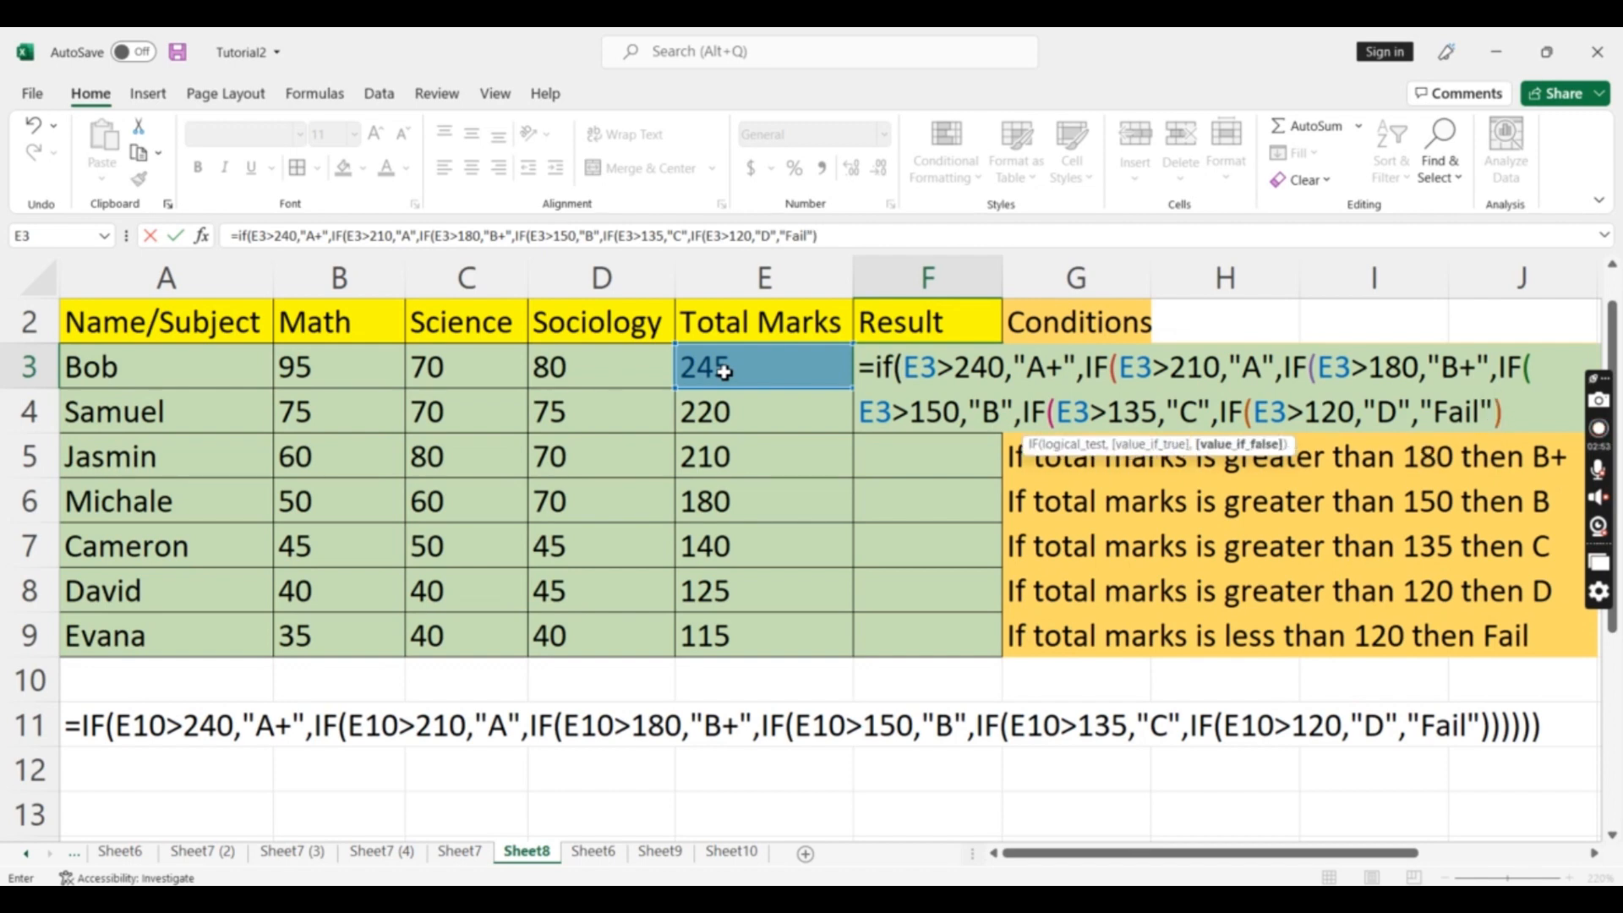
{"action": "type", "text": ")))))"}
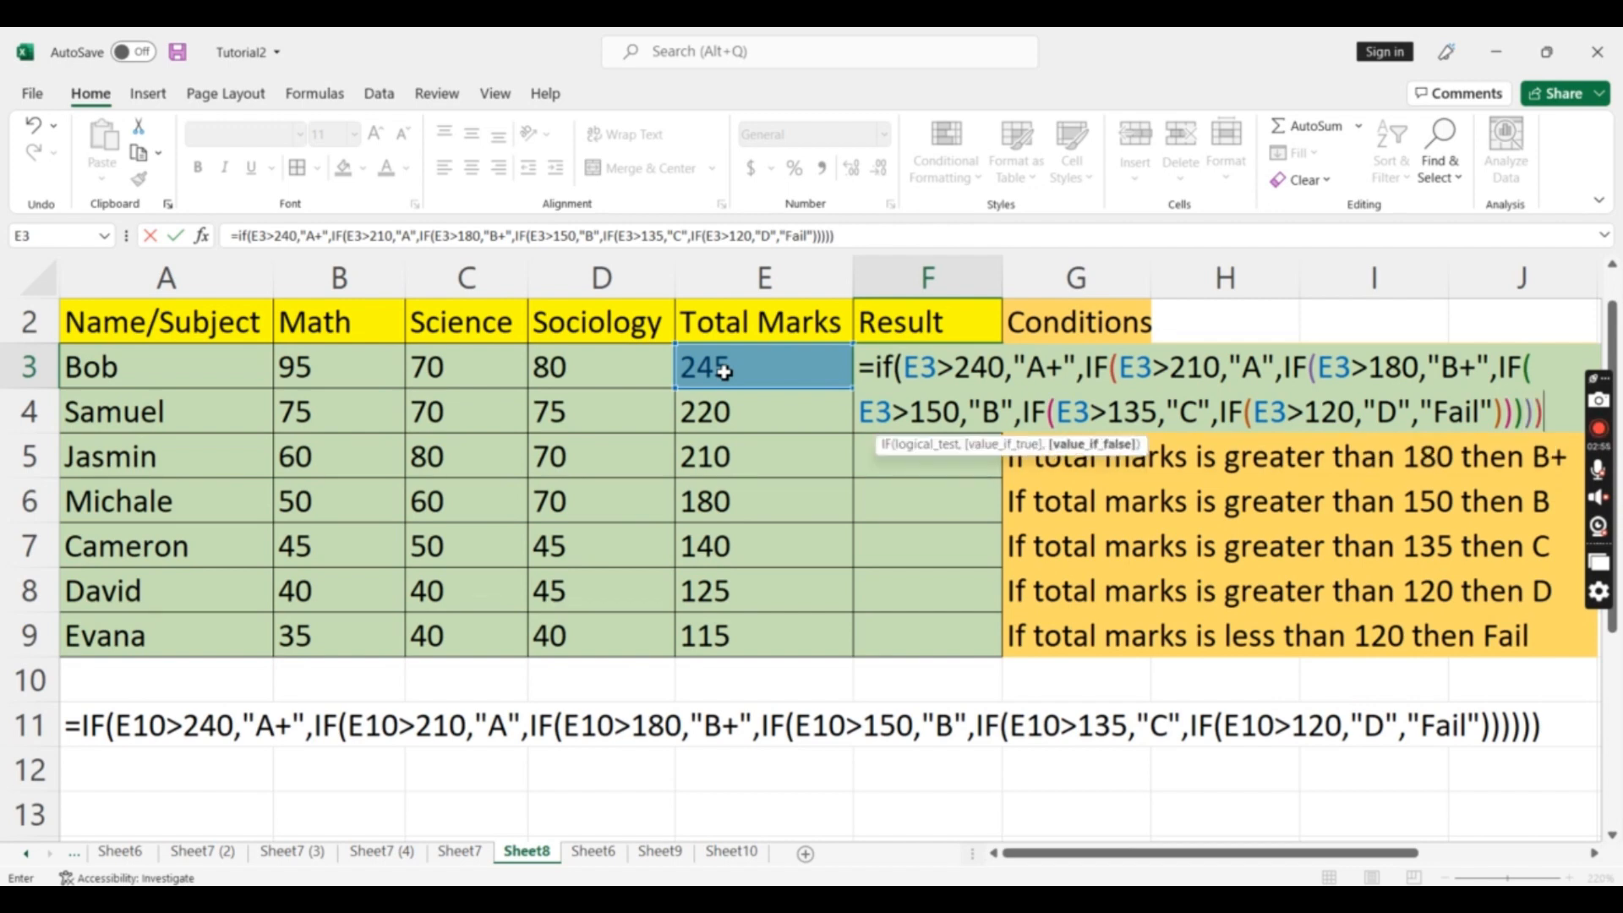
{"action": "key", "text": "Return"}
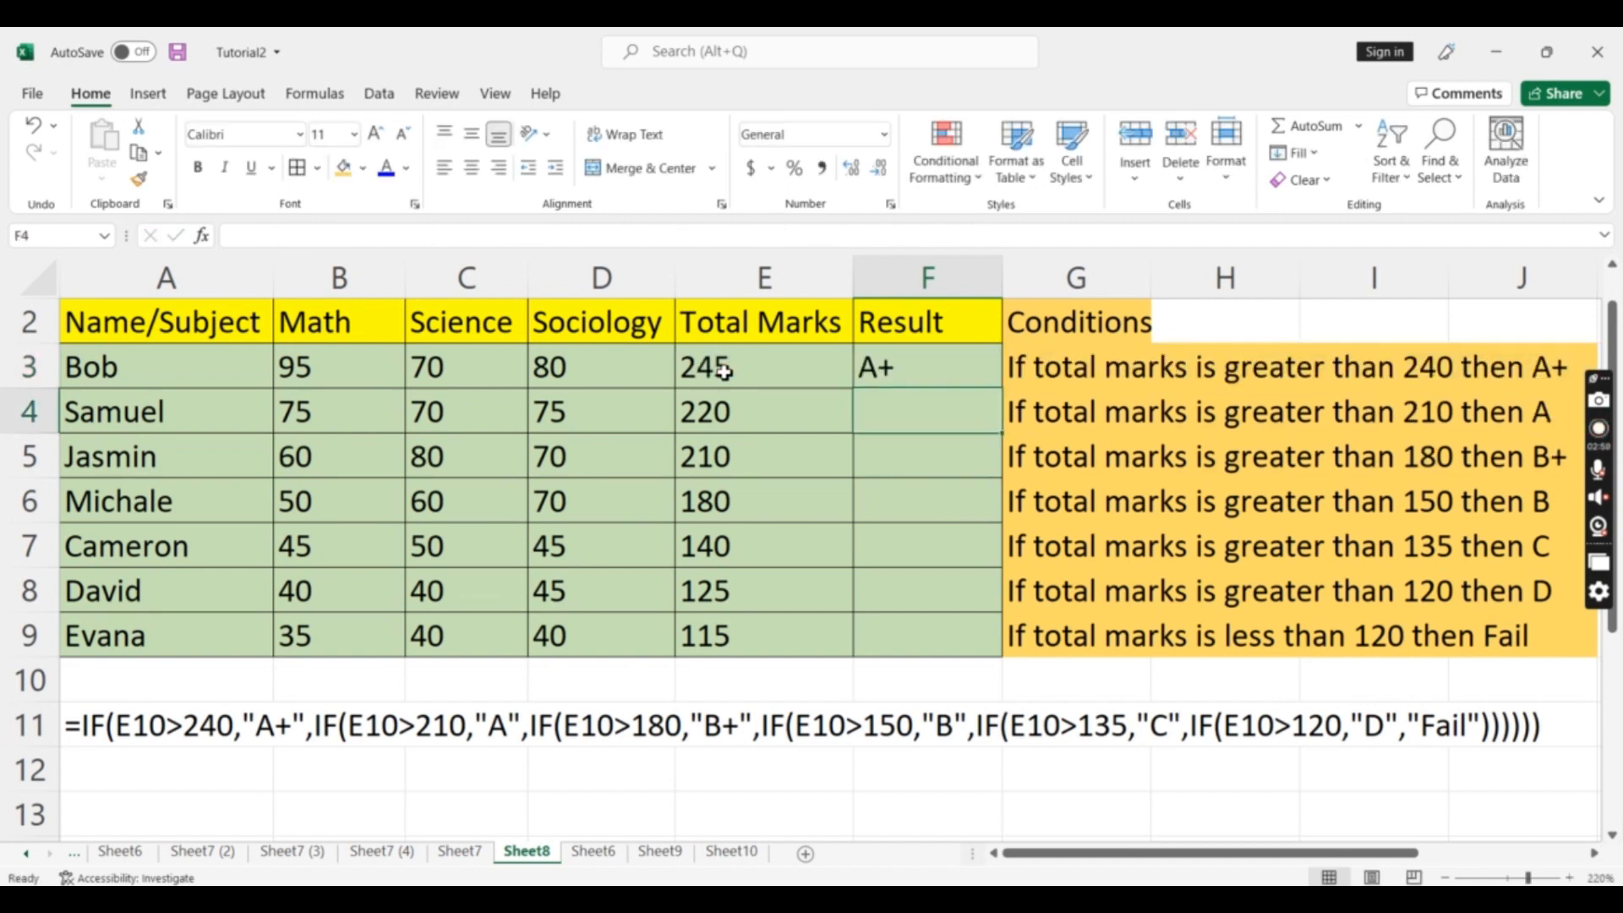
Fill the F3 formula down the Result column through F9 for all students
{"action": "key", "text": "Up"}
{"action": "key", "text": "shift+Down"}
{"action": "key", "text": "shift+Down"}
{"action": "key", "text": "shift+Down"}
{"action": "key", "text": "shift+Down"}
{"action": "key", "text": "shift+Down"}
{"action": "key", "text": "shift+Down"}
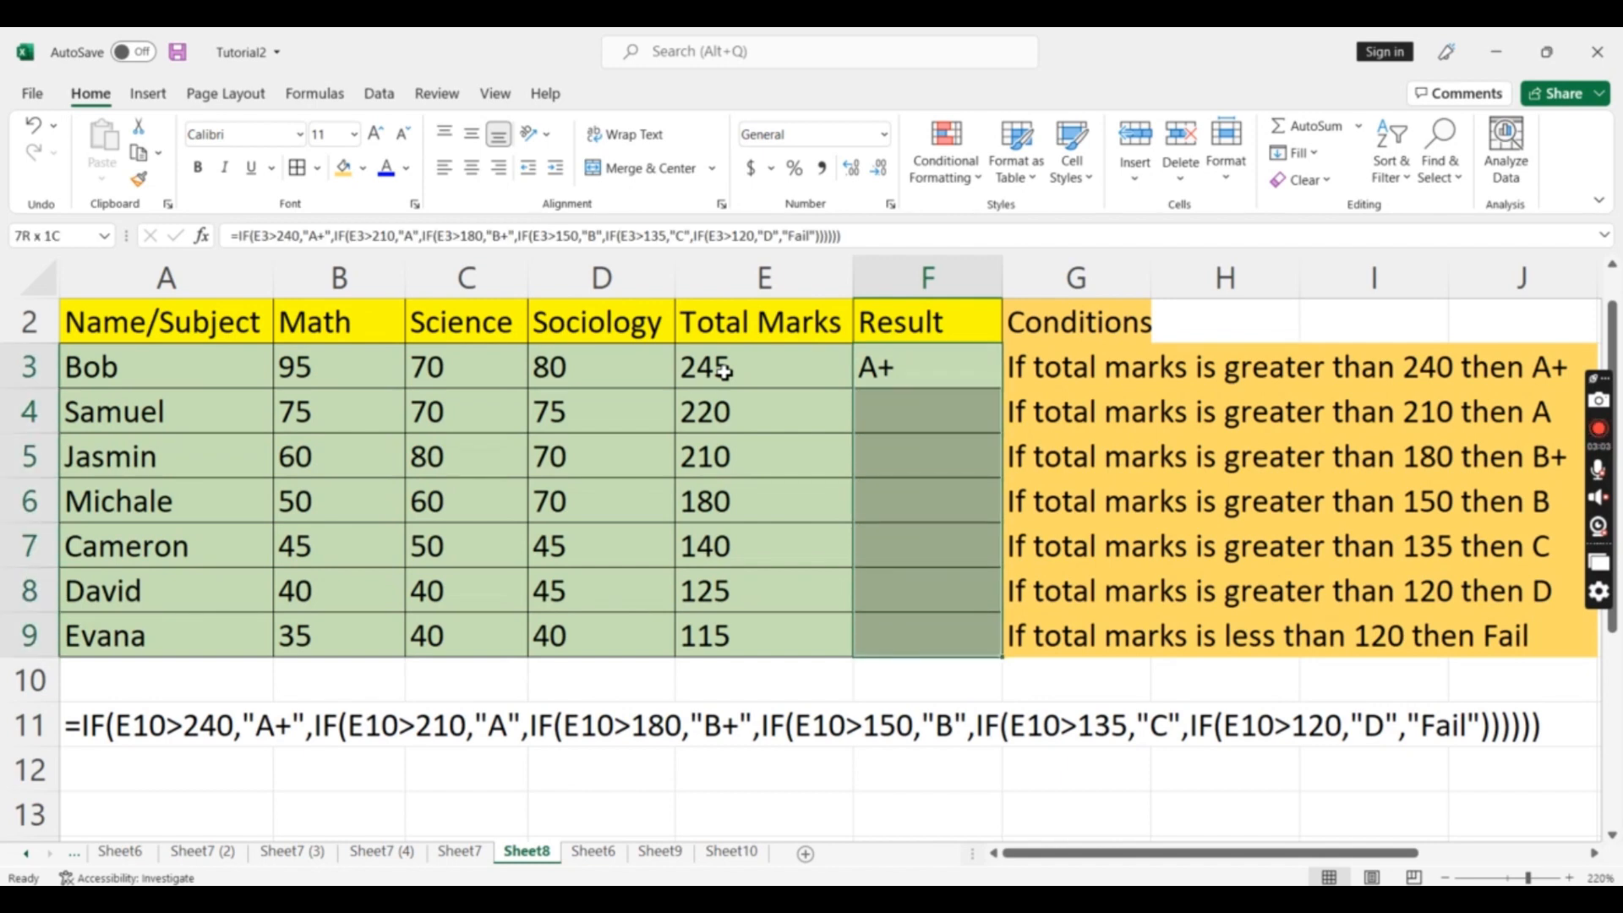
{"action": "key", "text": "ctrl+d"}
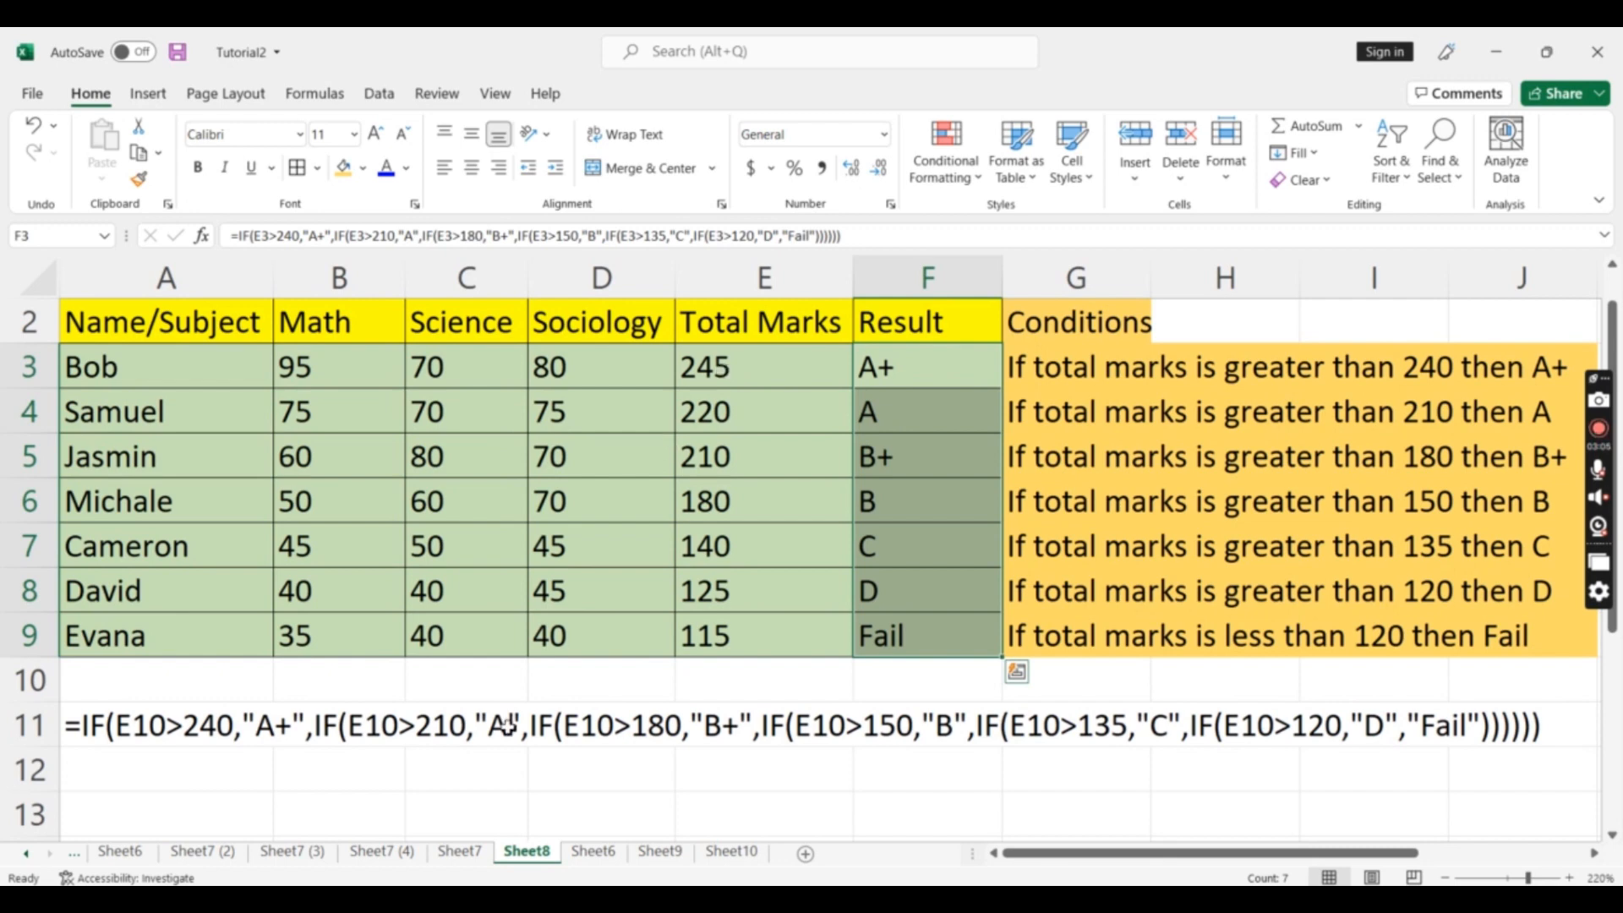
{"action": "left_click", "coordinate": [804, 679]}
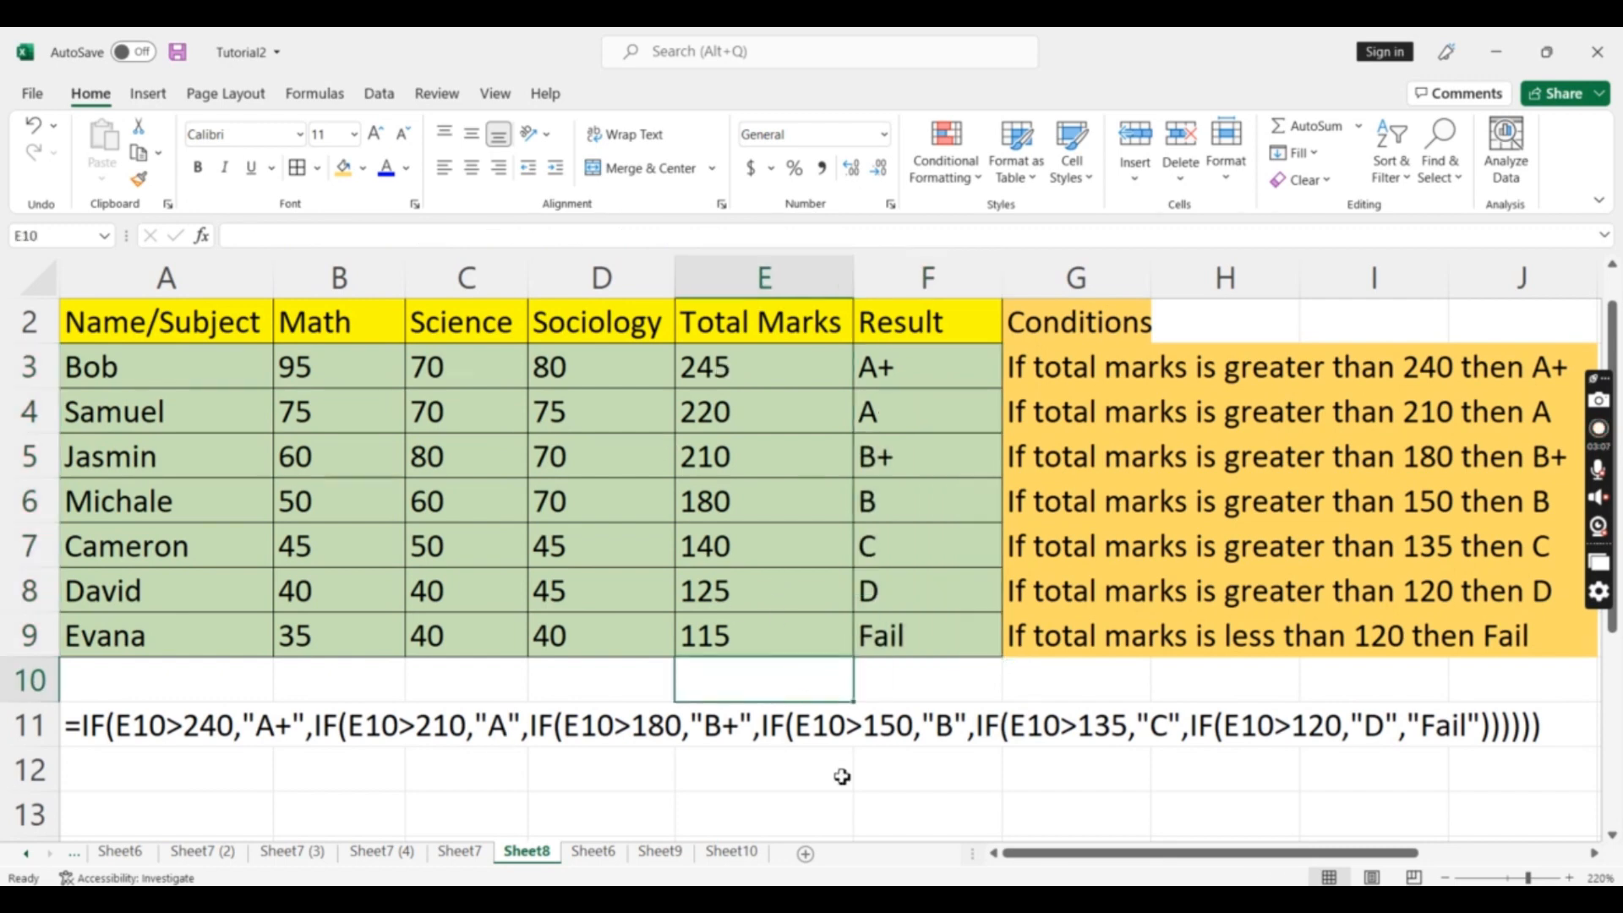
{"action": "left_click", "coordinate": [904, 781]}
{"action": "left_click", "coordinate": [915, 808]}
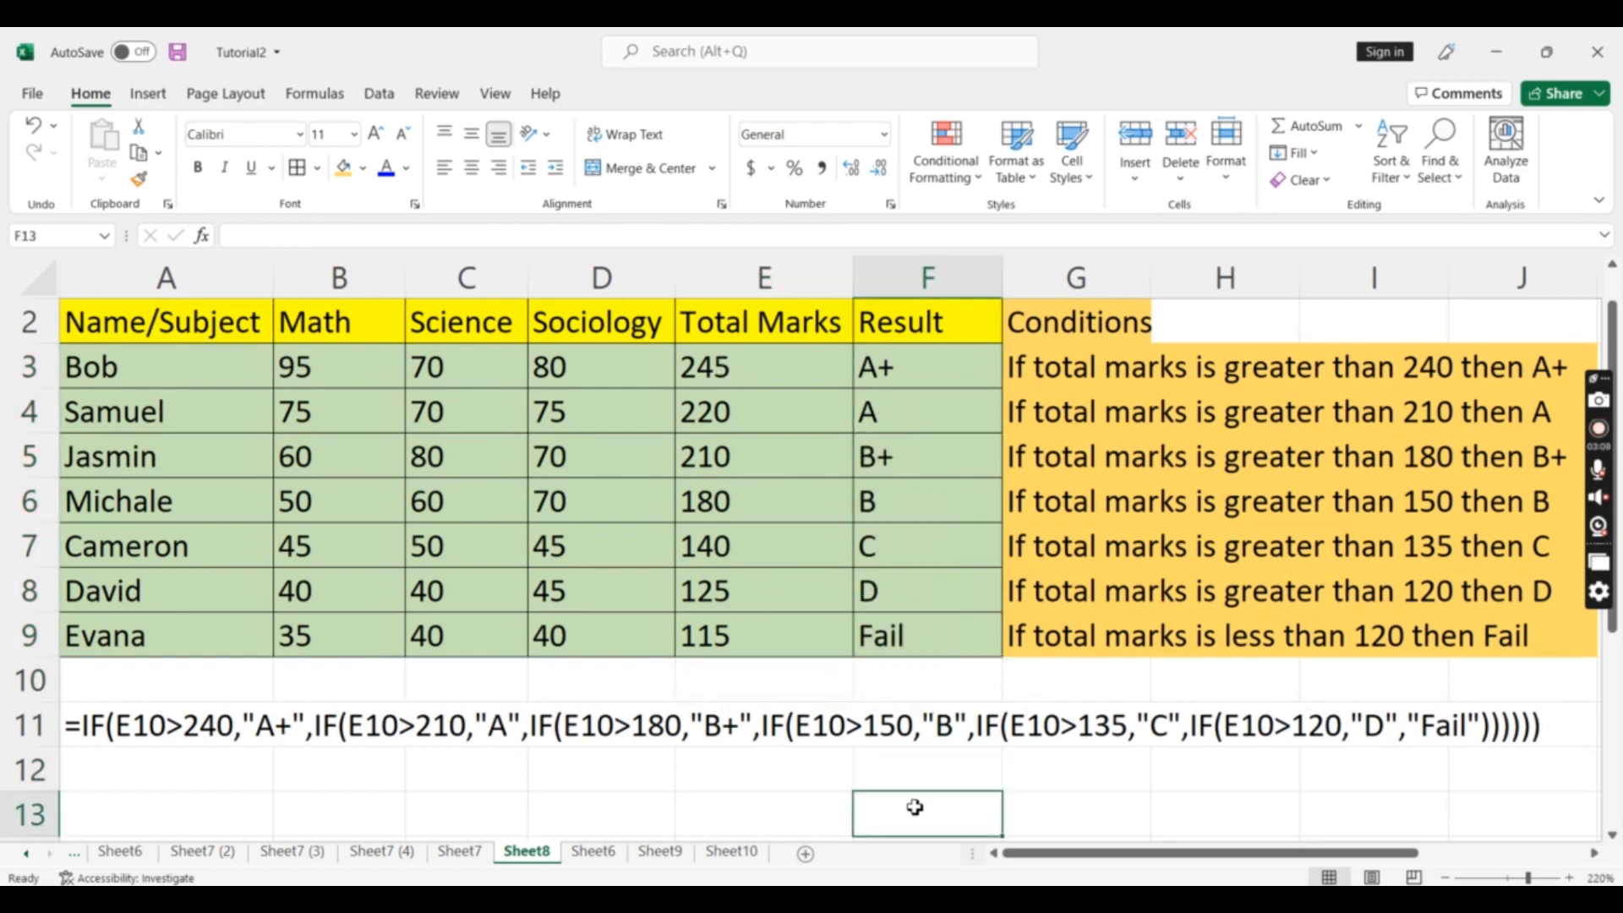